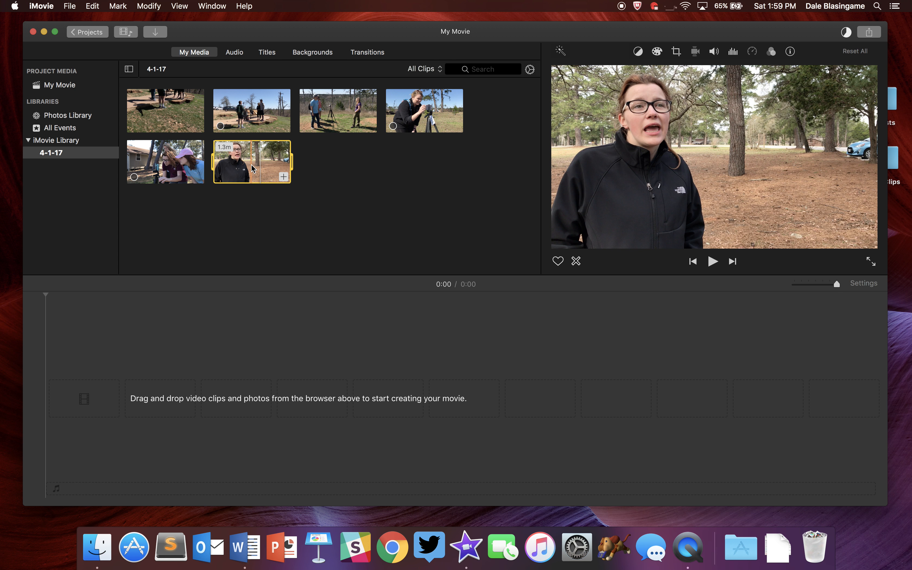
Add the interview clip from the event browser to the empty project timeline.
drag(237, 258, 166, 392)
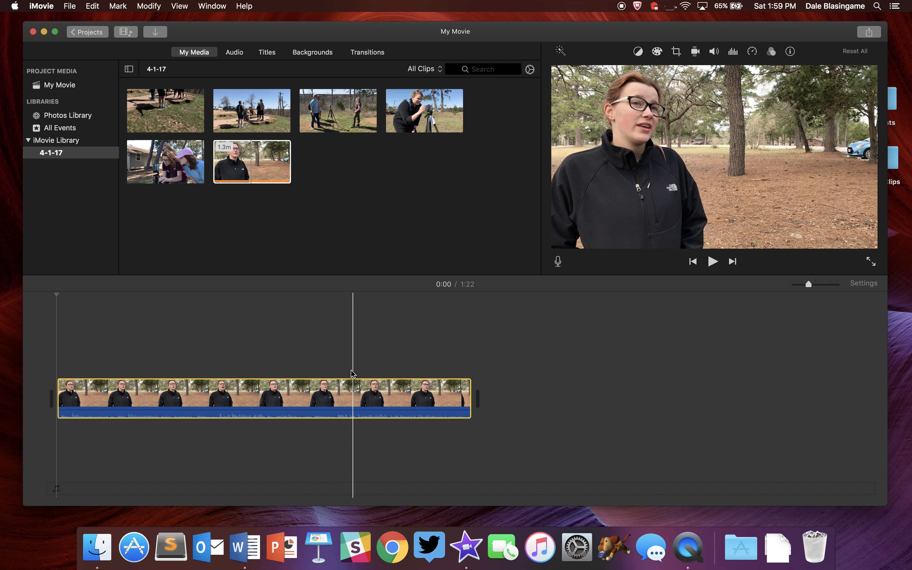
click(300, 378)
key(space)
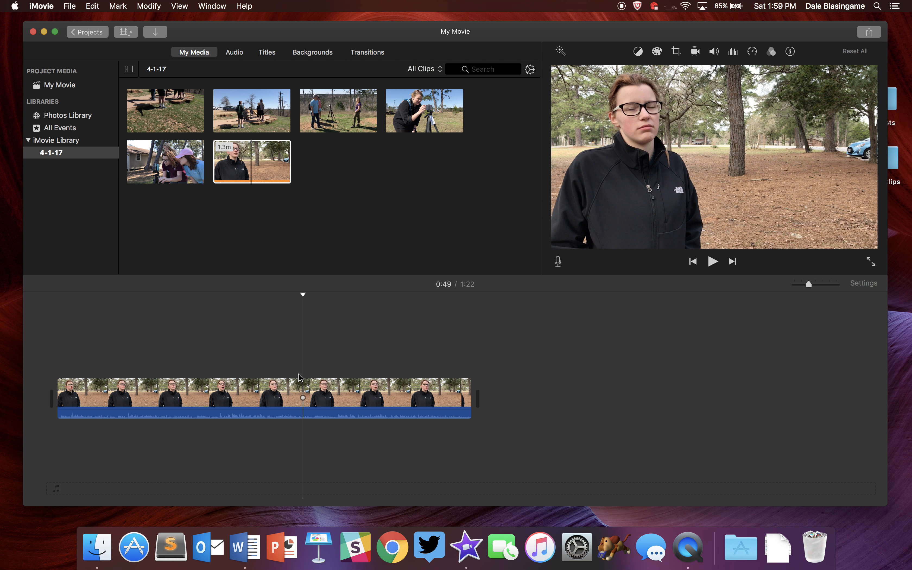
click(277, 410)
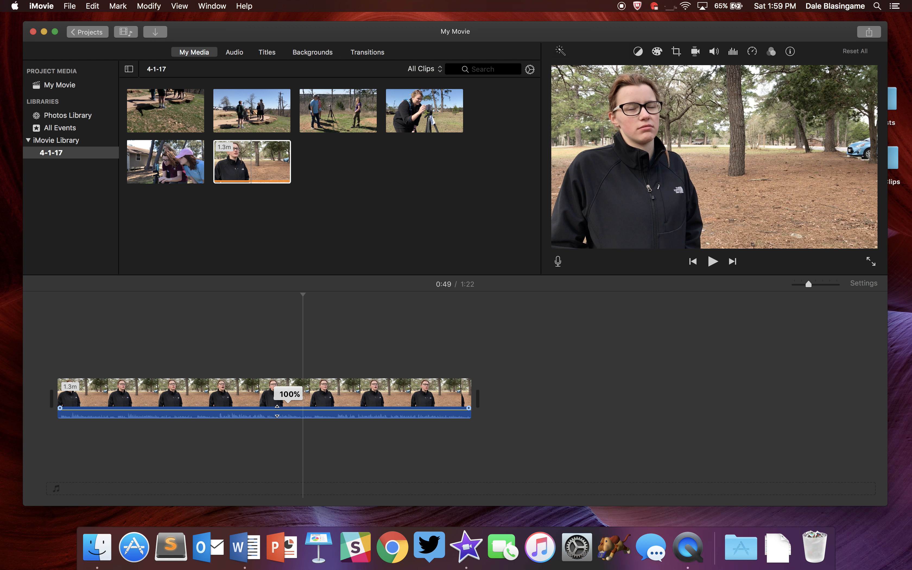
drag(276, 409, 277, 409)
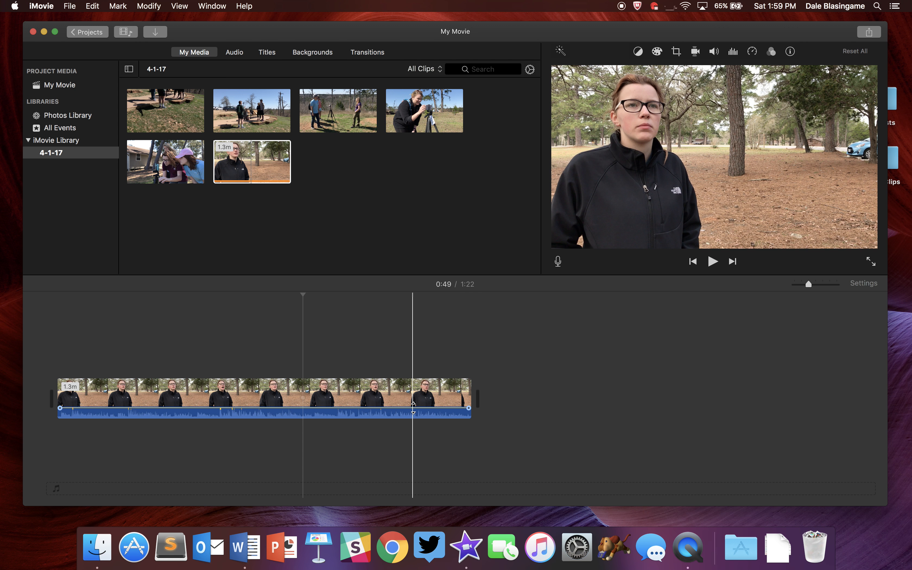
Split the timeline clip about 3 seconds in and delete the opening segment.
drag(808, 284, 830, 283)
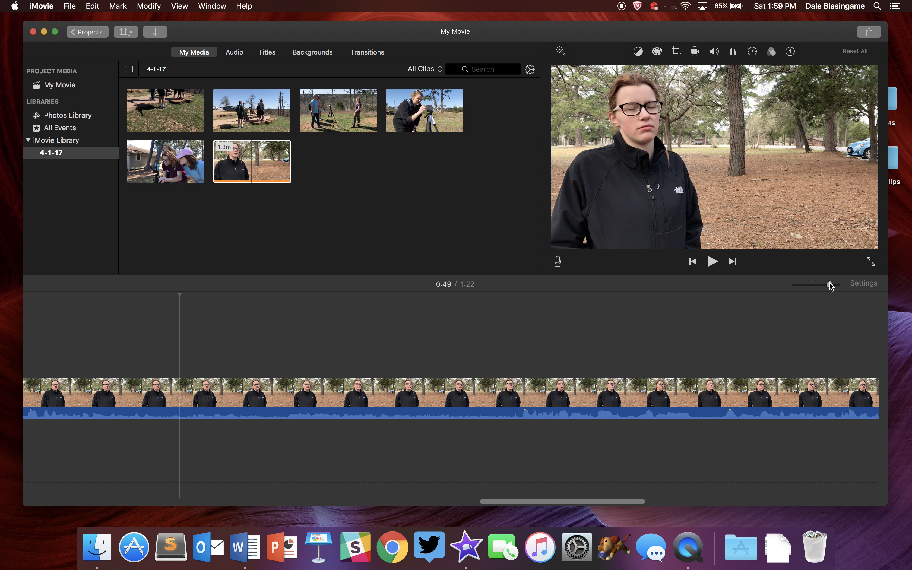
scroll(540, 363, left, 20)
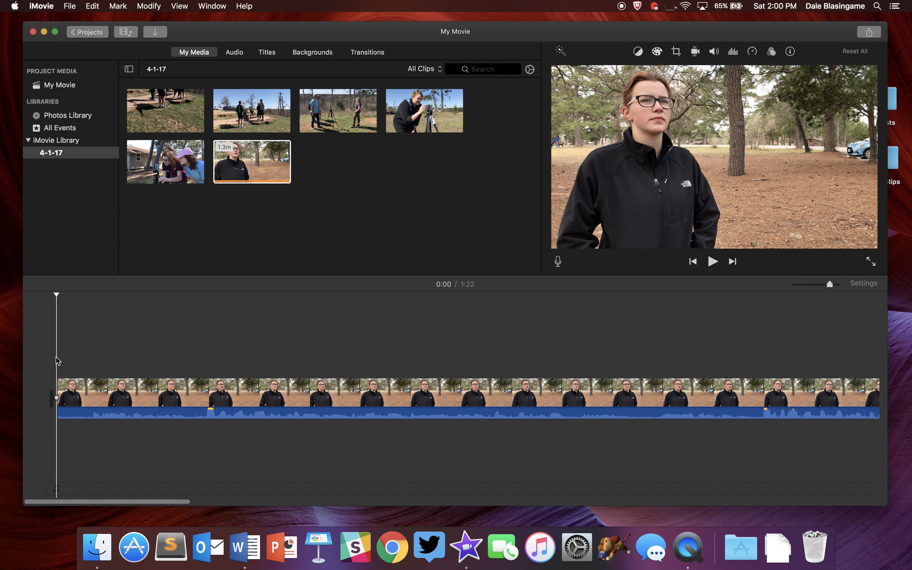
key(space)
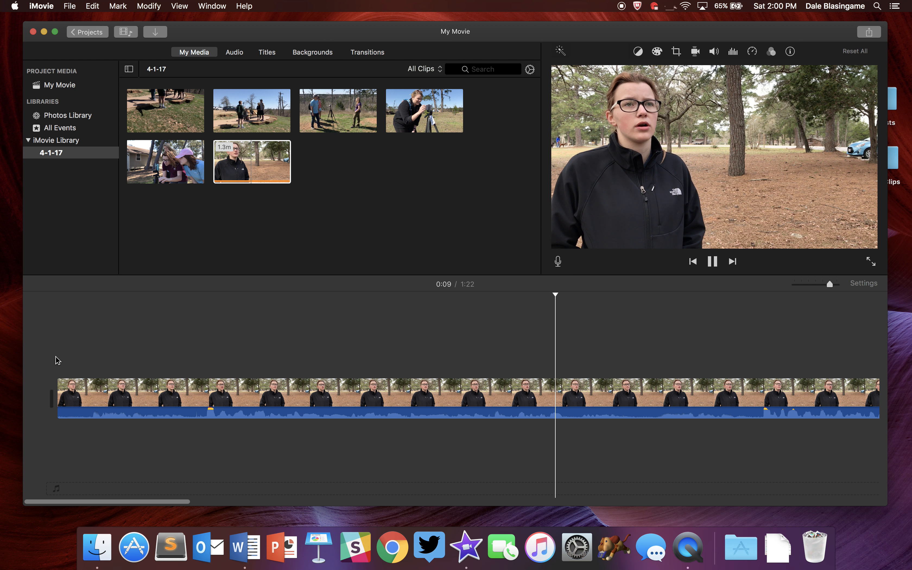
key(space)
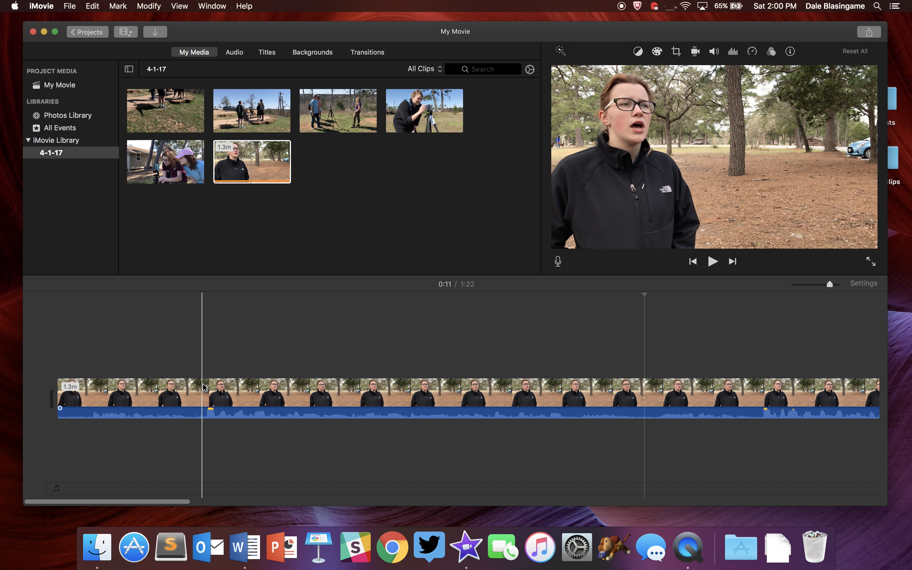
click(207, 390)
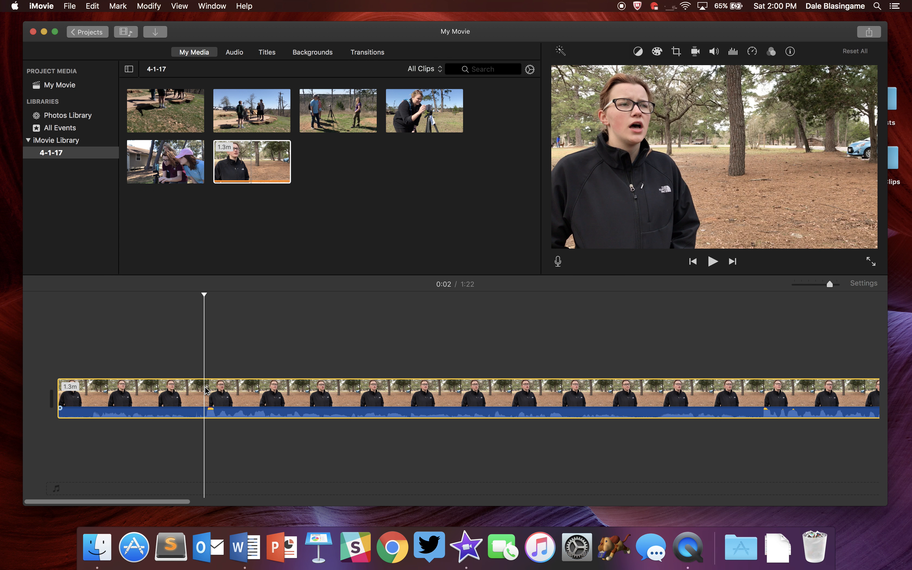
key(space)
key(space)
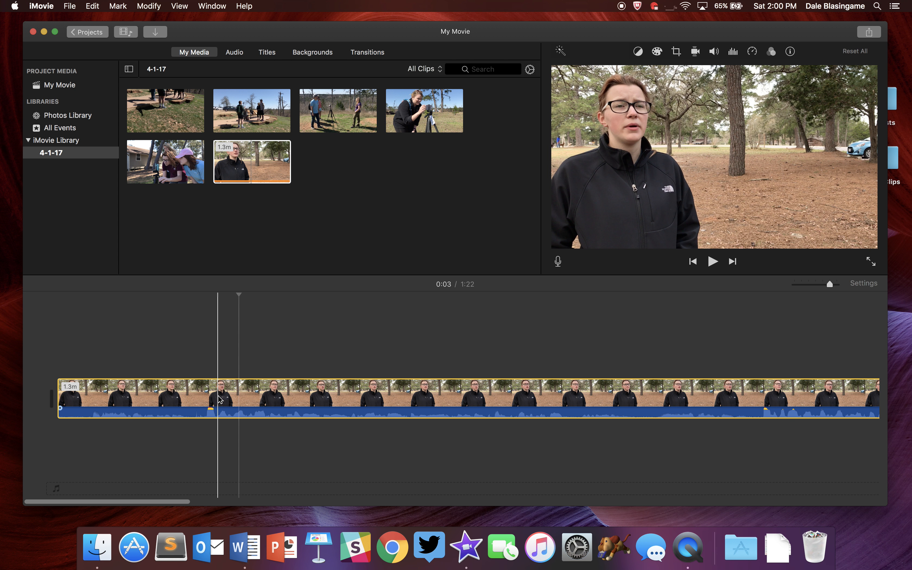
key(space)
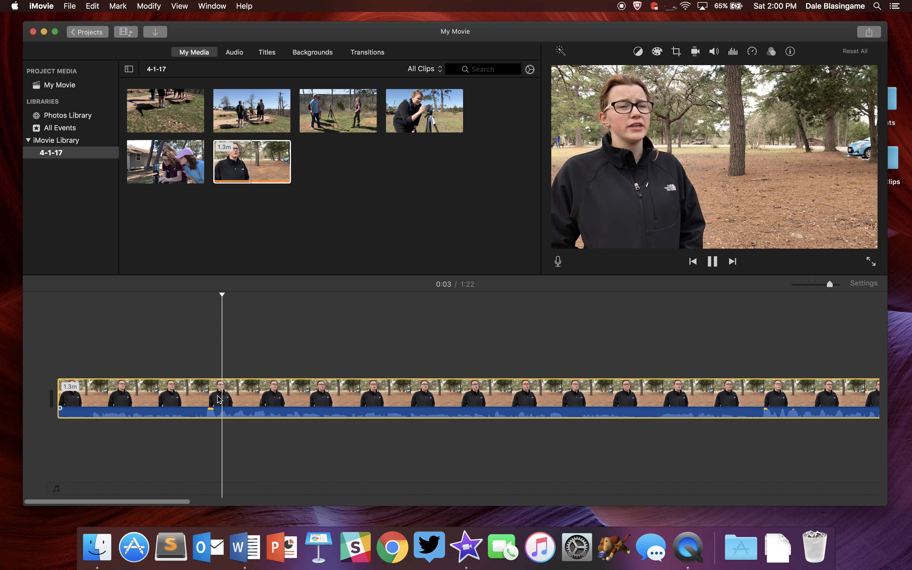
key(space)
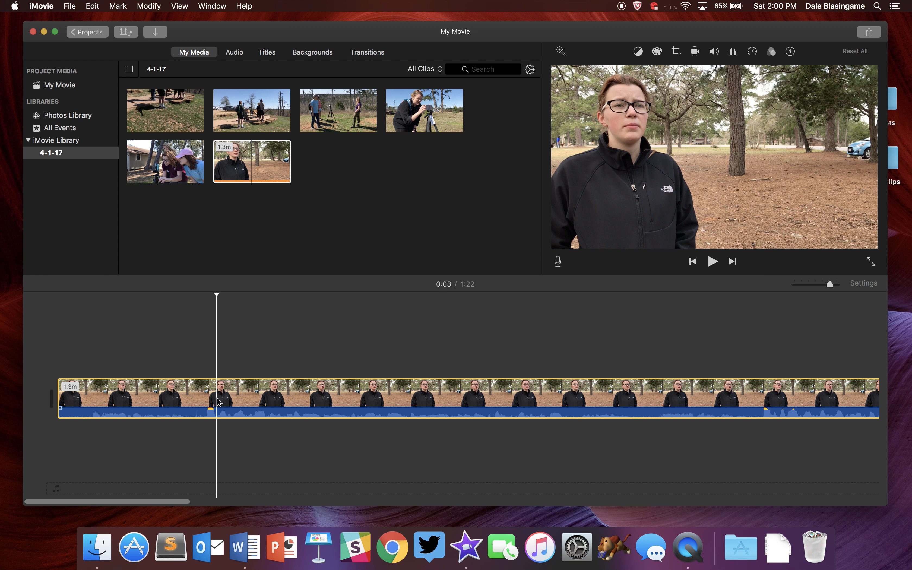
right_click(218, 402)
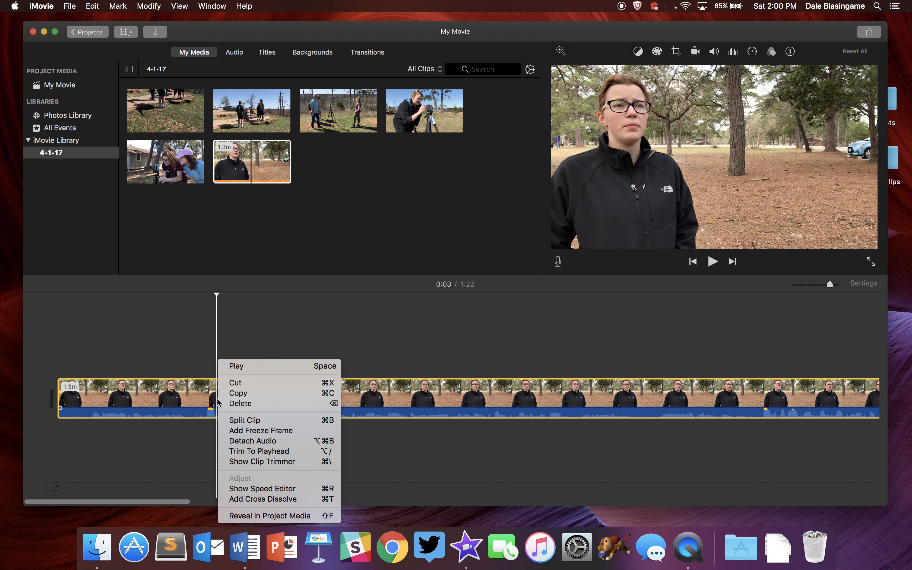
click(233, 421)
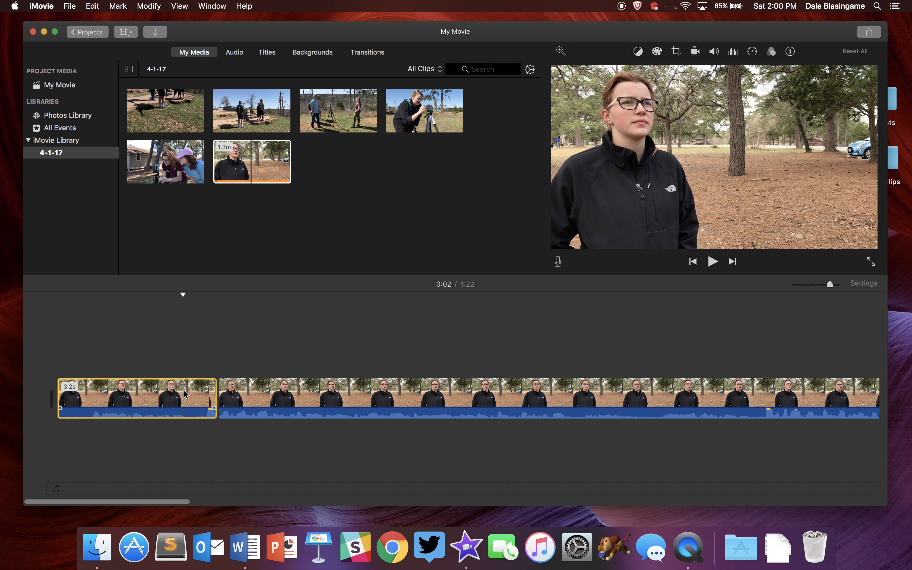
key(Delete)
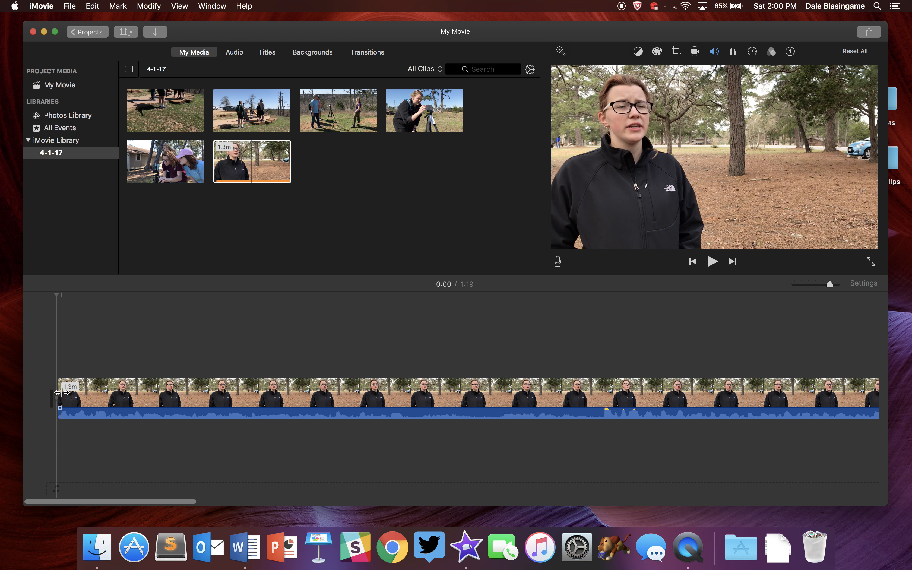
Play the clip and split it at about 0:08.
key(space)
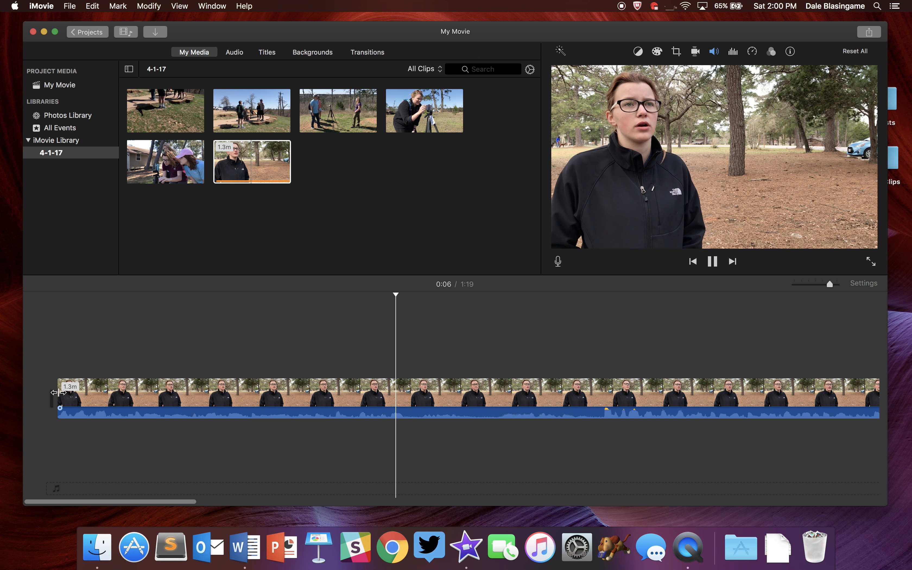
key(space)
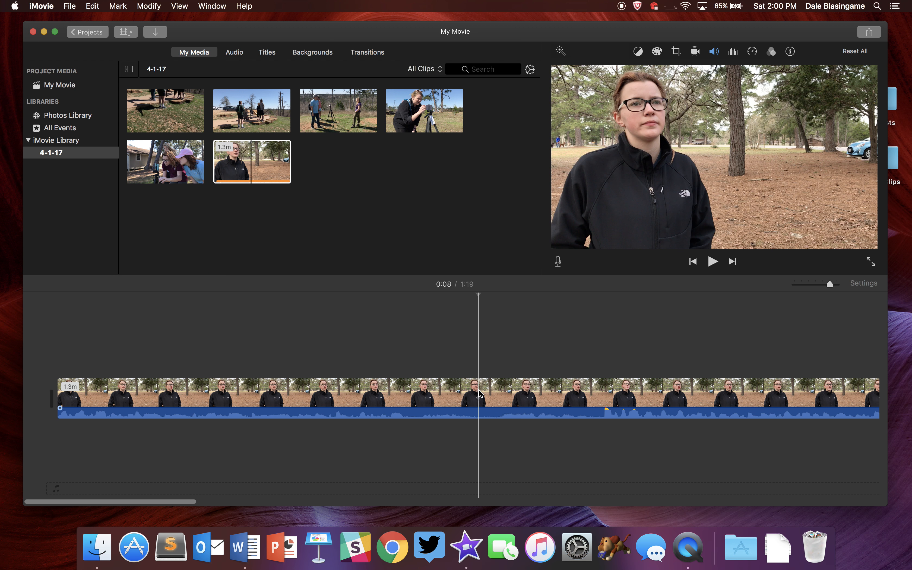
right_click(479, 394)
click(502, 419)
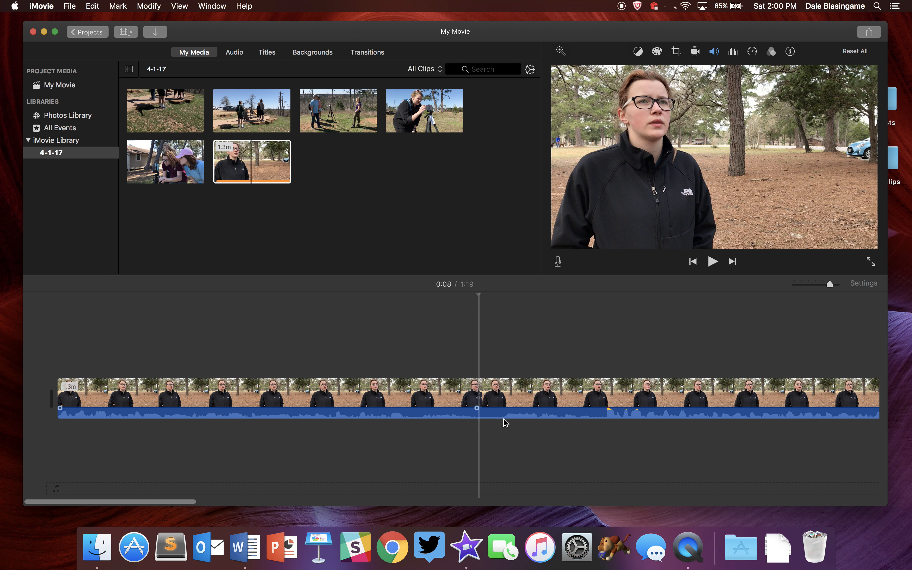
Crop the first segment with Crop to Fill, tightening the frame around the speaker, and apply it.
click(424, 400)
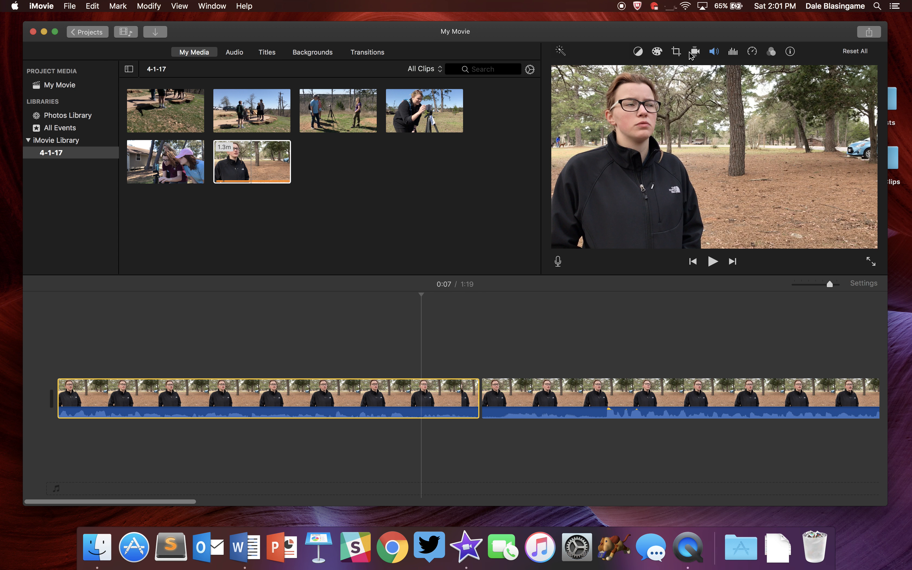
click(676, 52)
click(614, 72)
drag(572, 89, 626, 112)
drag(710, 140, 657, 107)
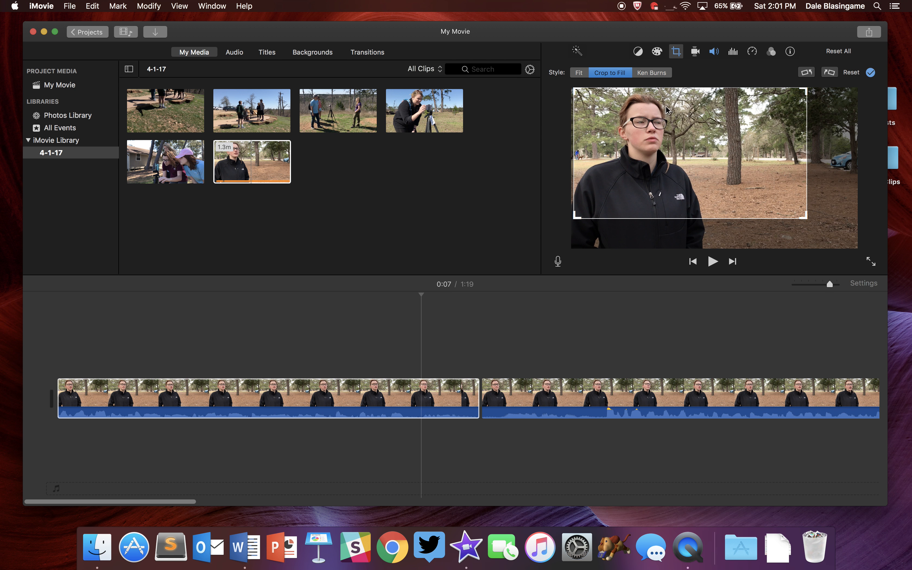
click(872, 72)
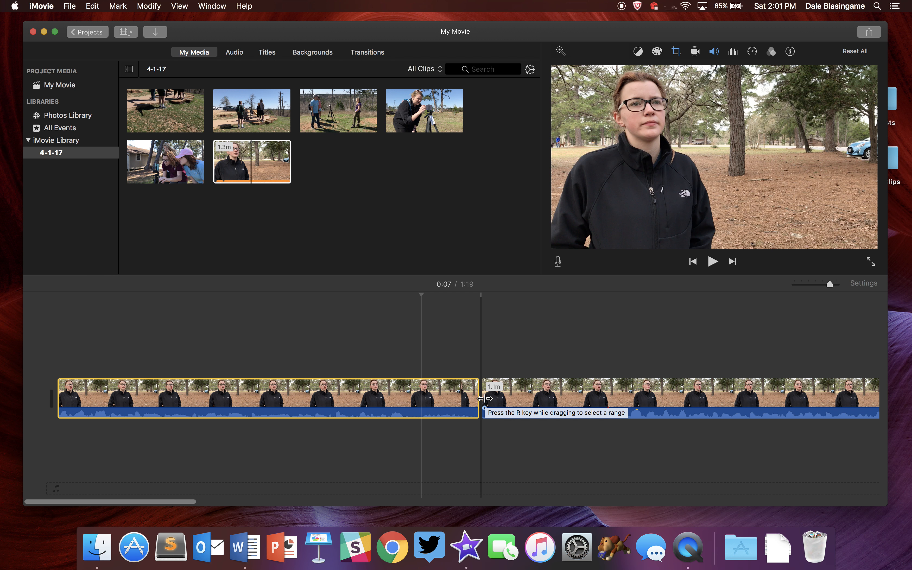
Split the second segment at about 0:11 and delete the short piece between the 0:08 and 0:11 cuts.
key(space)
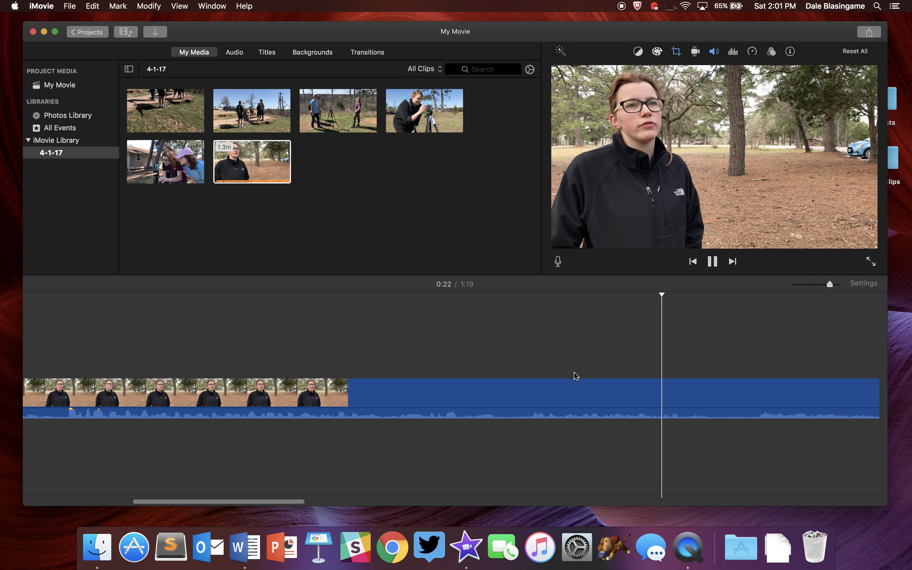
key(space)
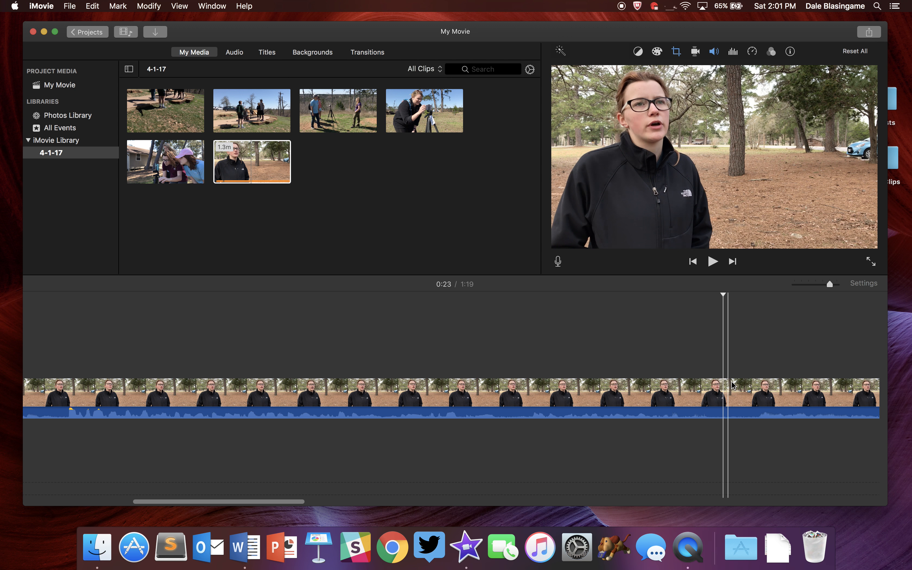
key(cmd+b)
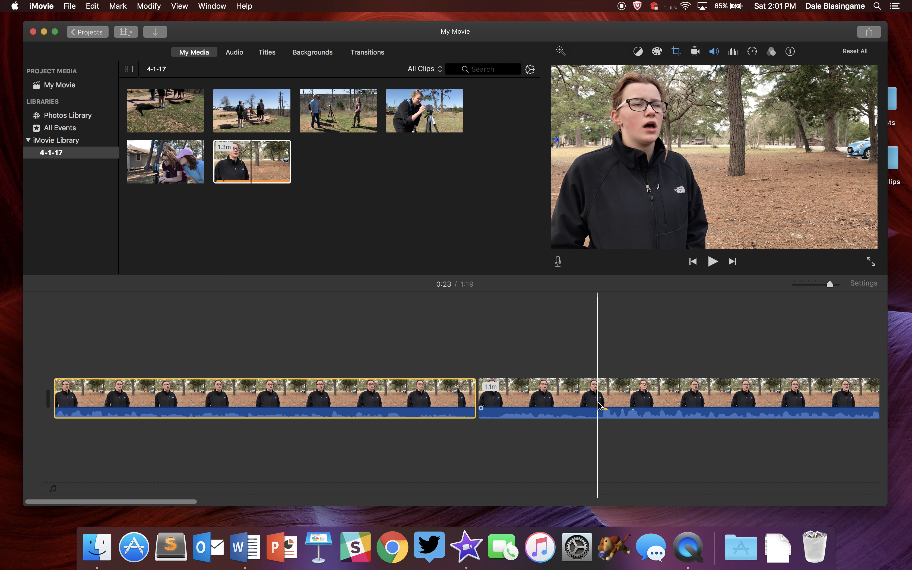
click(601, 406)
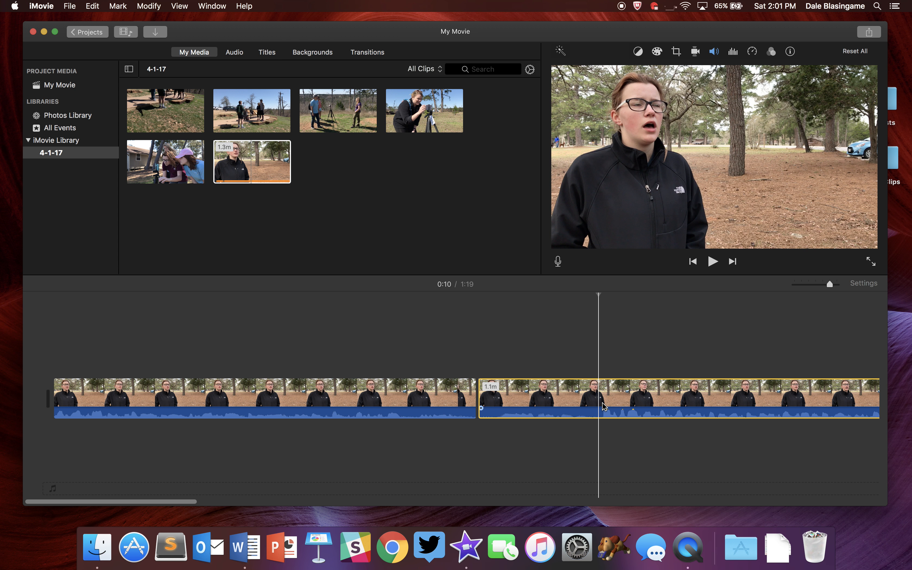
key(space)
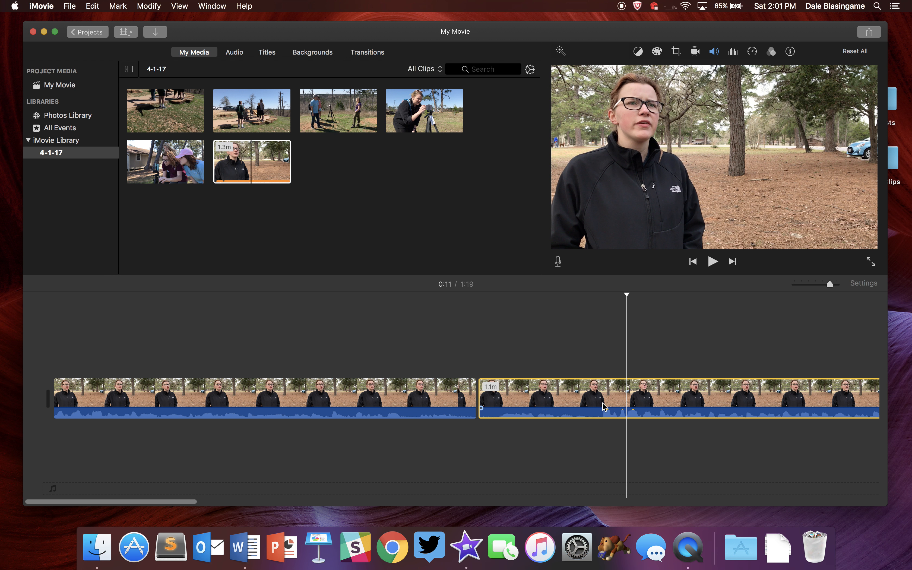
right_click(619, 405)
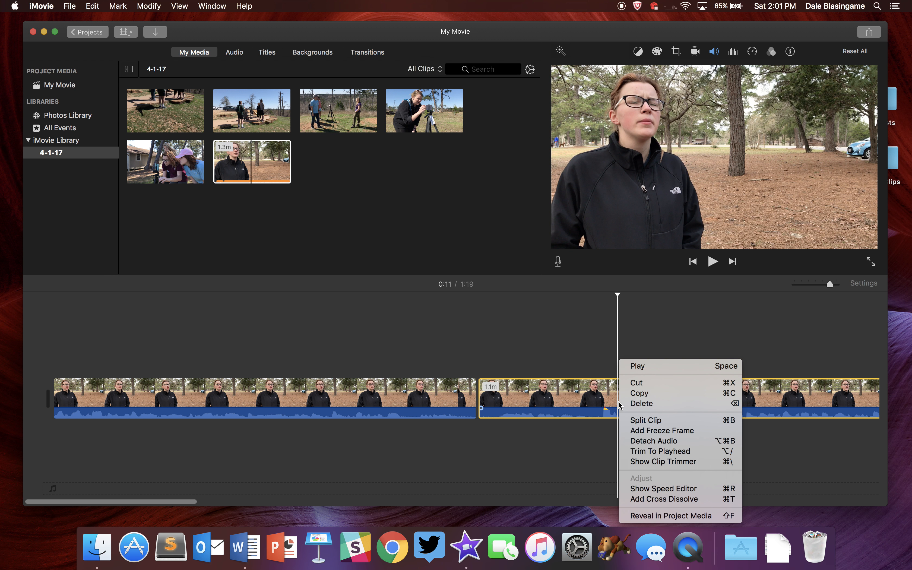
click(642, 419)
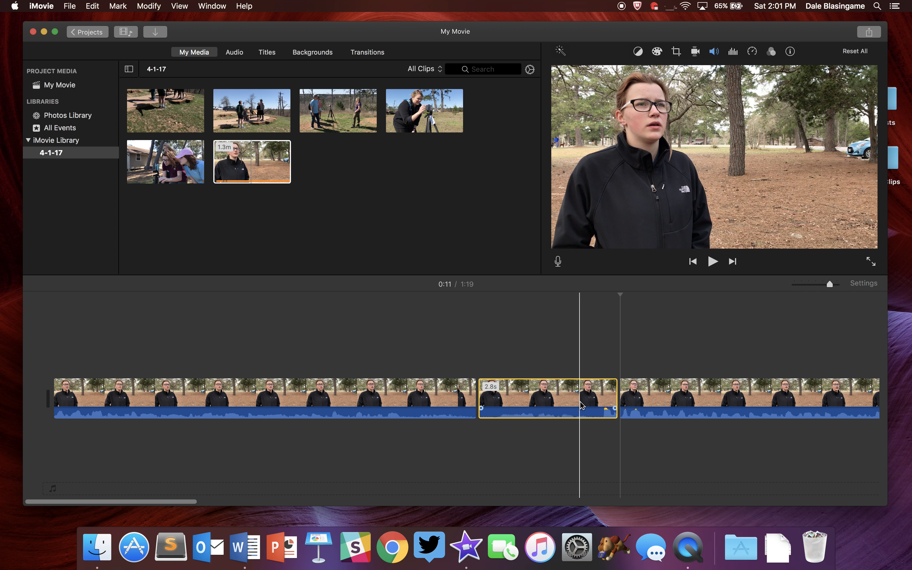
key(Delete)
Play back the edited timeline past the removed section.
scroll(530, 405, right, 5)
scroll(530, 405, right, 3)
click(531, 399)
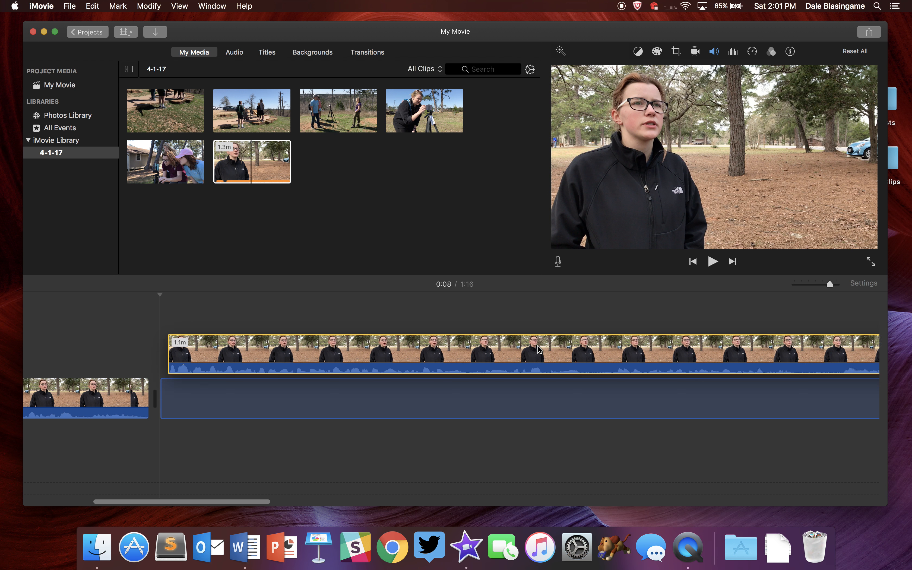
click(540, 349)
key(space)
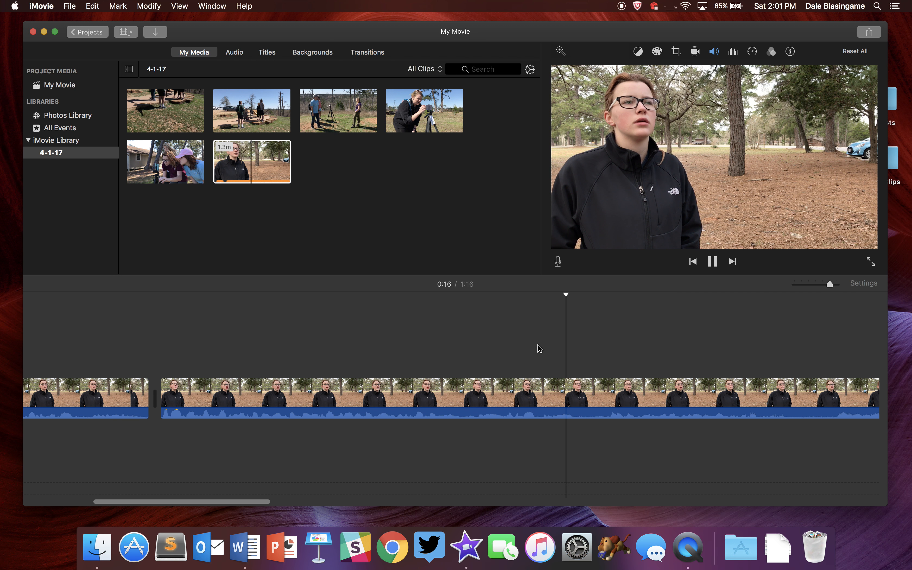
scroll(540, 349, right, 5)
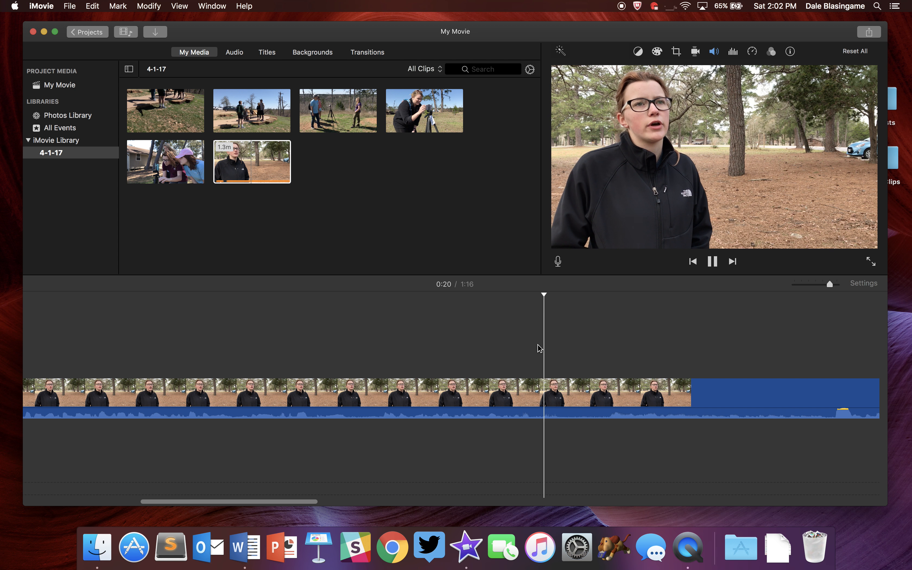
key(space)
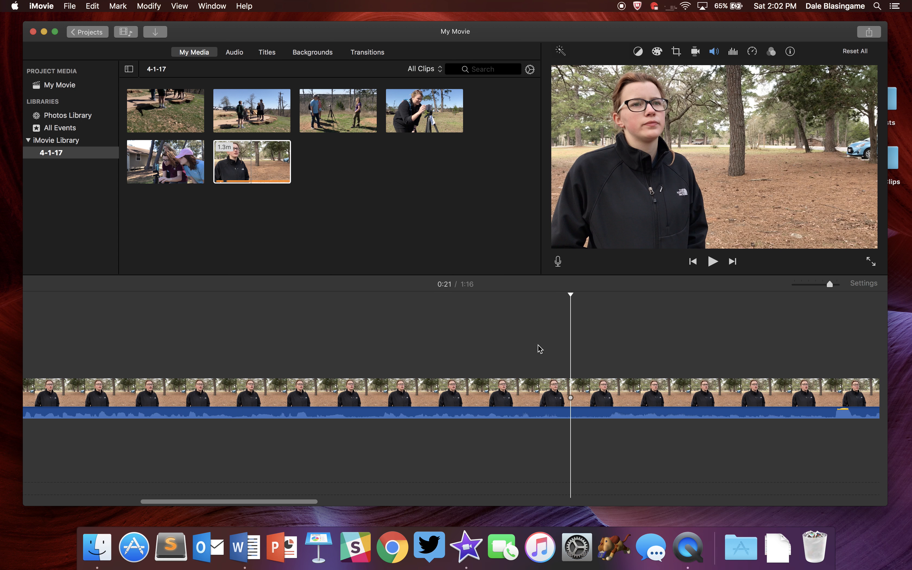
Split the clip at the playhead at about 0:21 and resume playback.
right_click(571, 388)
click(601, 420)
scroll(548, 403, right, 6)
key(space)
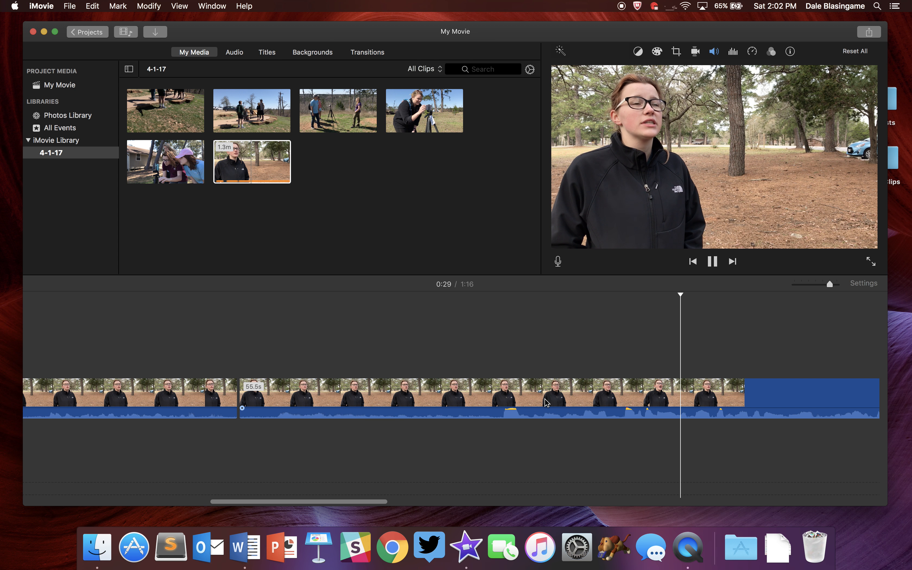
Split the clip again at about 0:29 and delete the segment between the 0:21 and 0:29 cuts.
key(space)
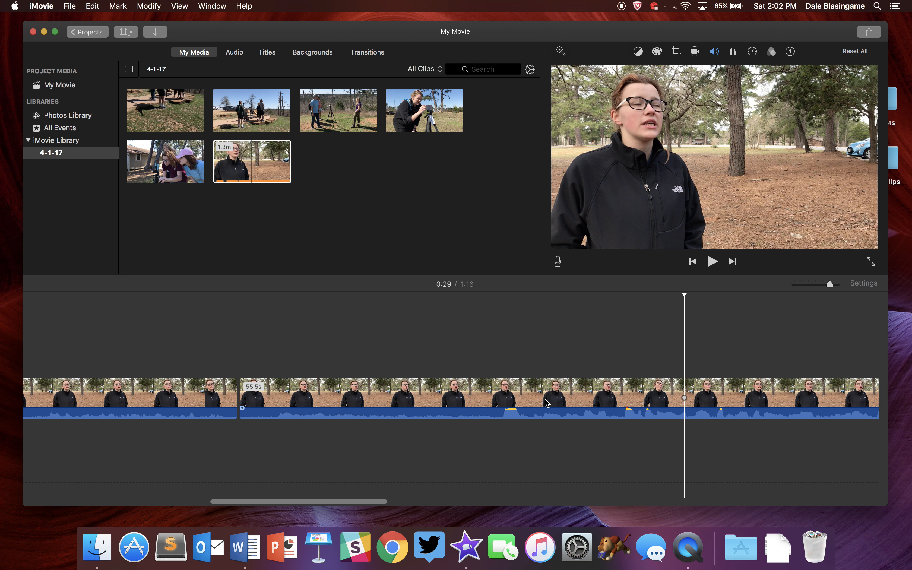
click(644, 406)
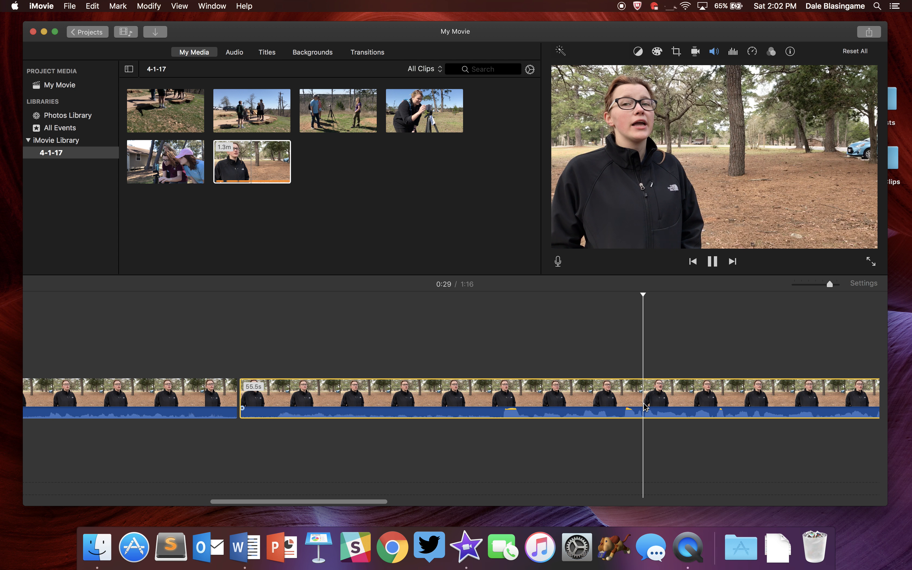
right_click(645, 406)
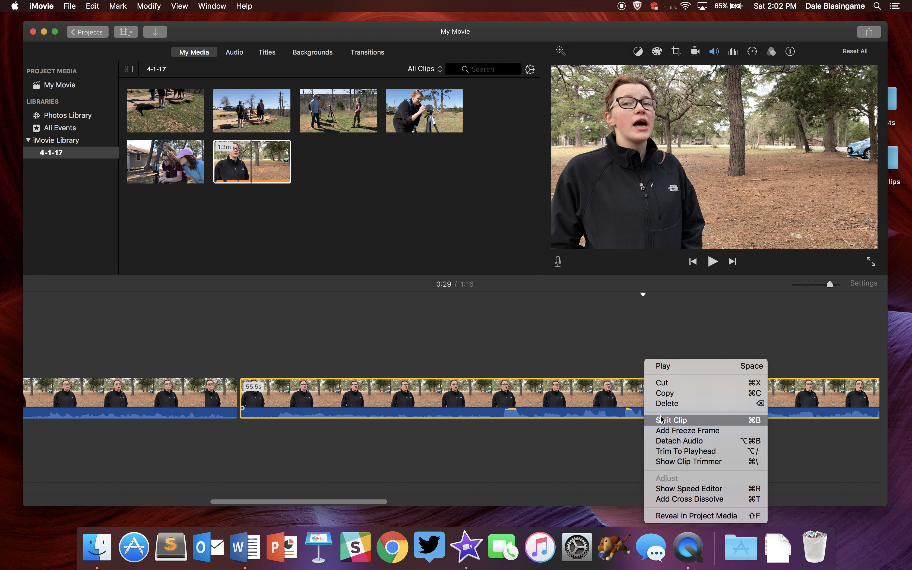
click(670, 420)
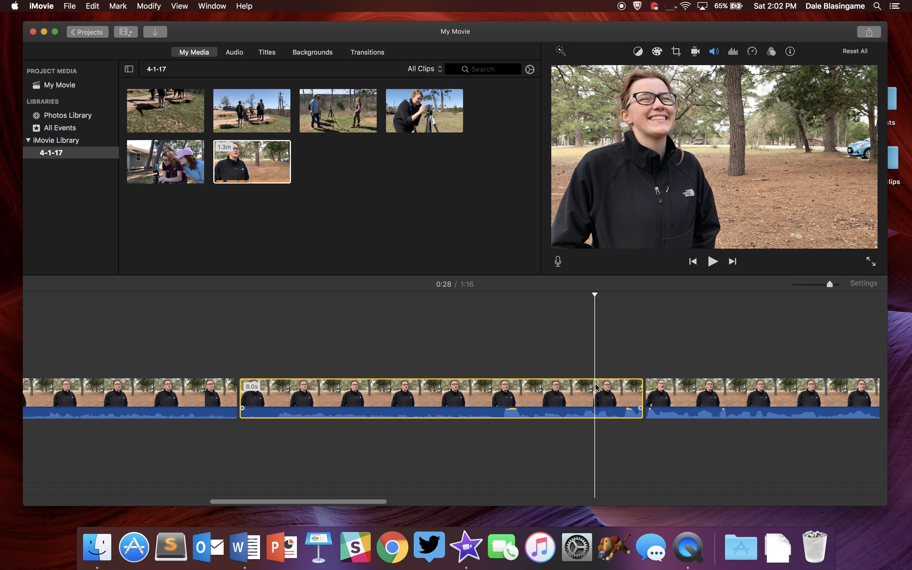
key(Delete)
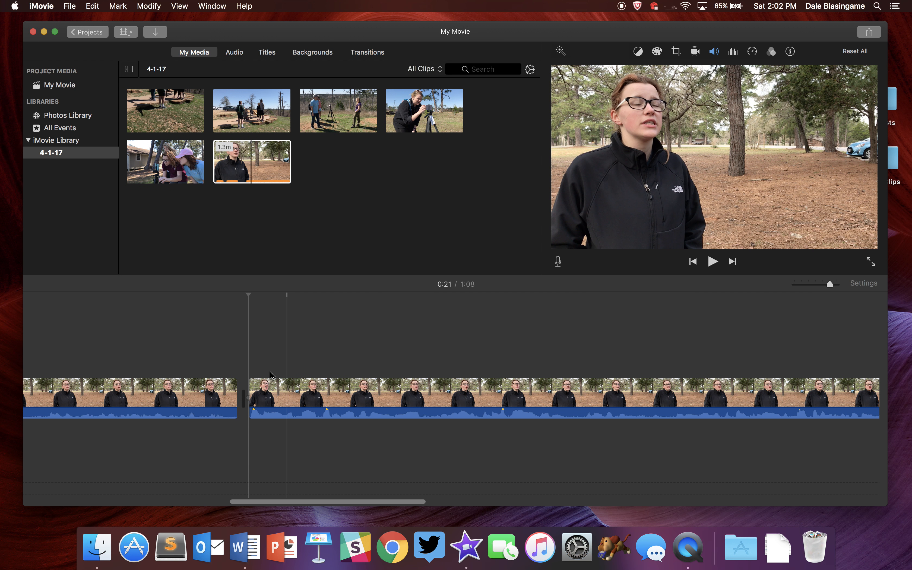
Split the clip at about 0:36 and delete the remaining footage after that cut.
key(space)
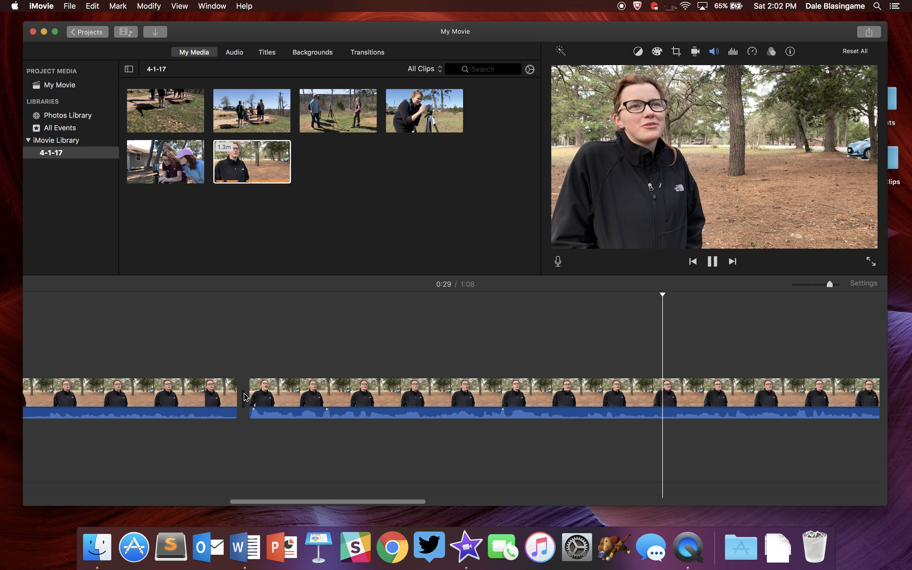
scroll(245, 397, right, 5)
scroll(245, 398, right, 9)
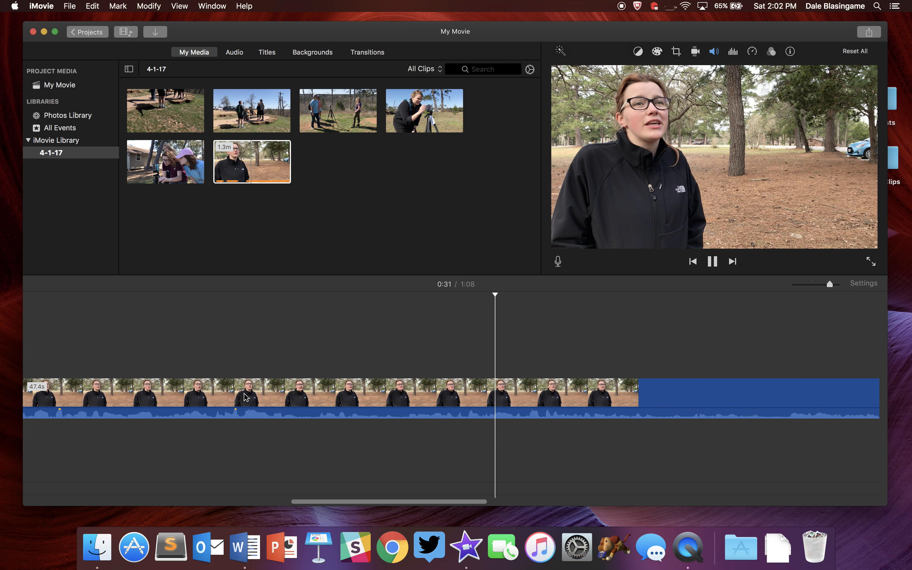
scroll(245, 397, right, 4)
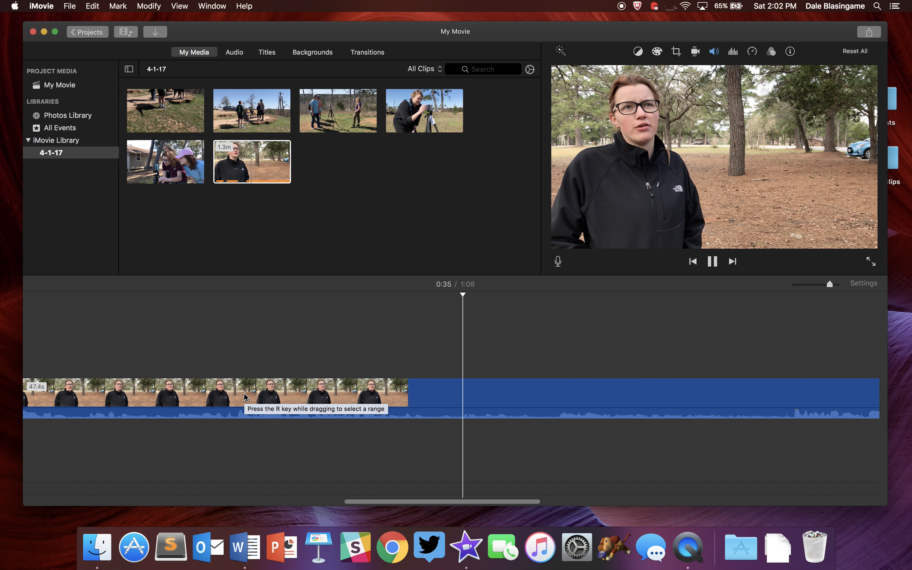
key(space)
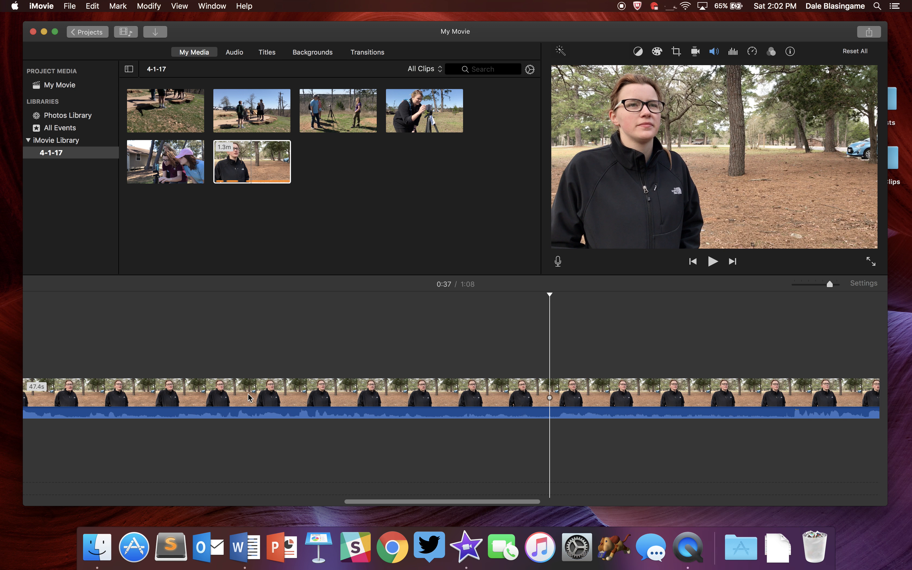
click(543, 398)
right_click(544, 399)
click(572, 421)
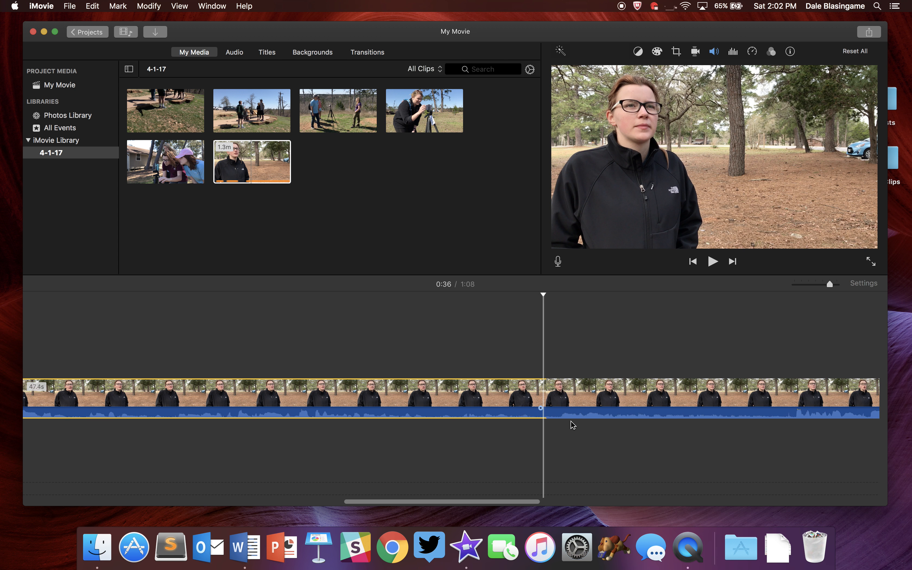
click(590, 391)
key(Delete)
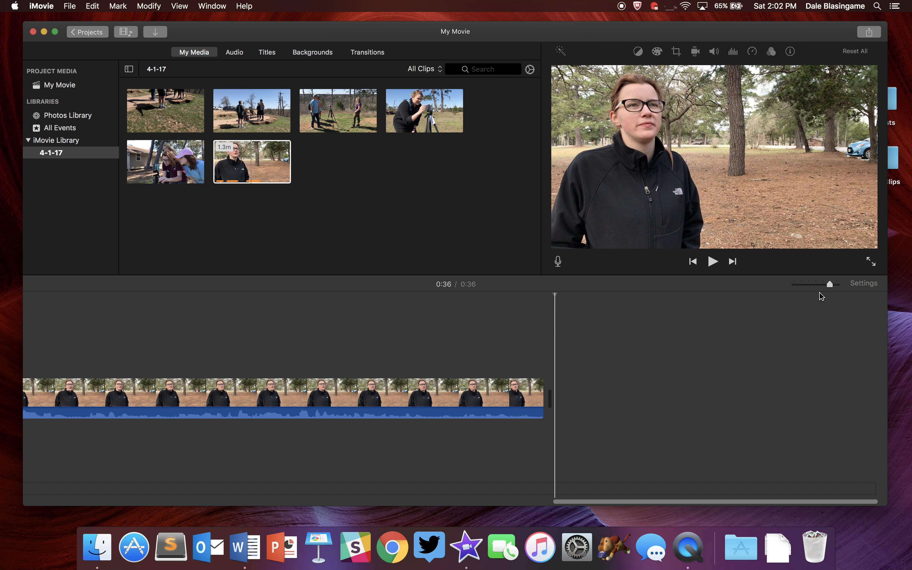
Add a Cross Dissolve transition between the first and second clips.
drag(829, 284, 793, 284)
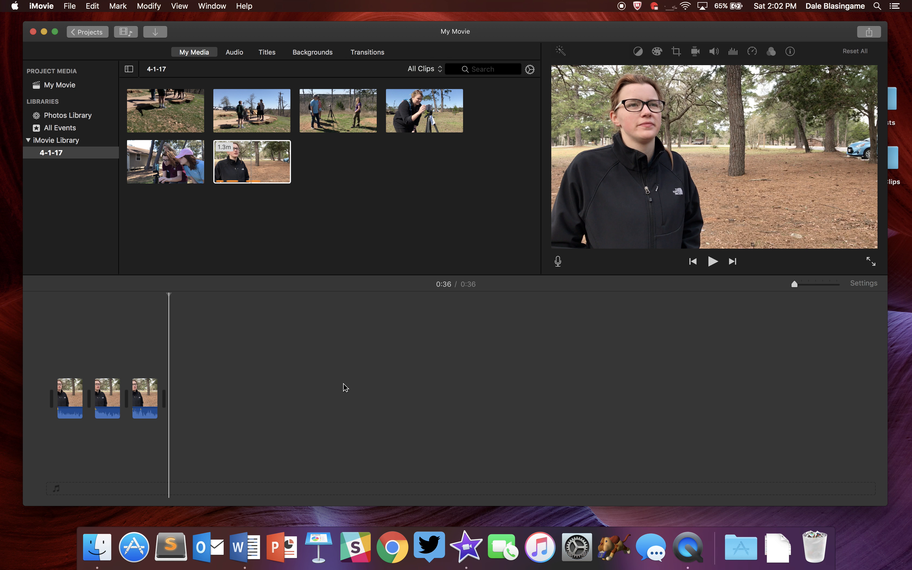
click(55, 388)
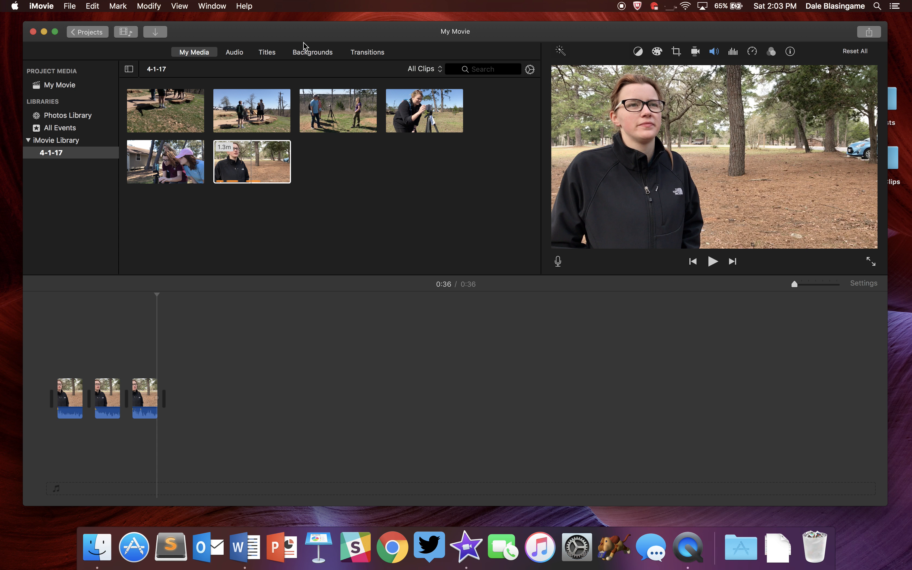
click(367, 53)
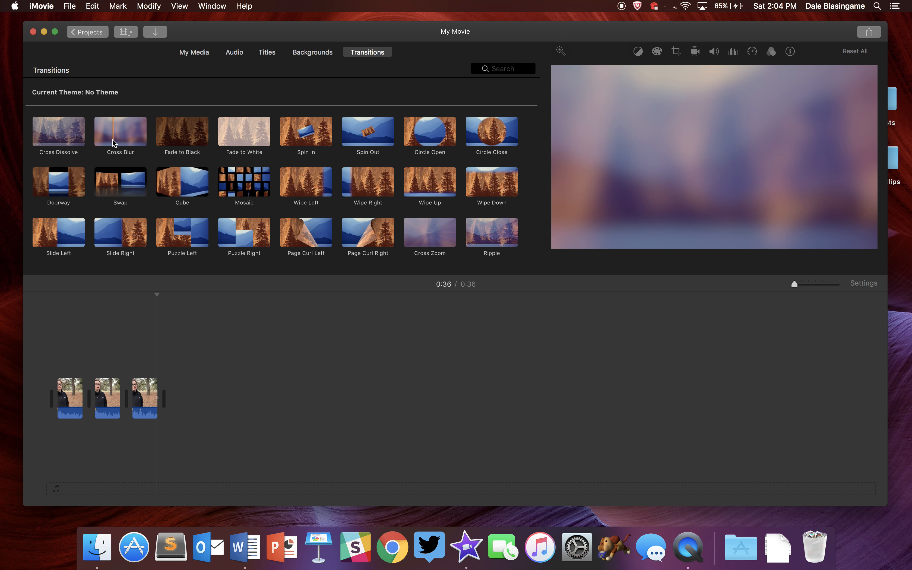
click(65, 140)
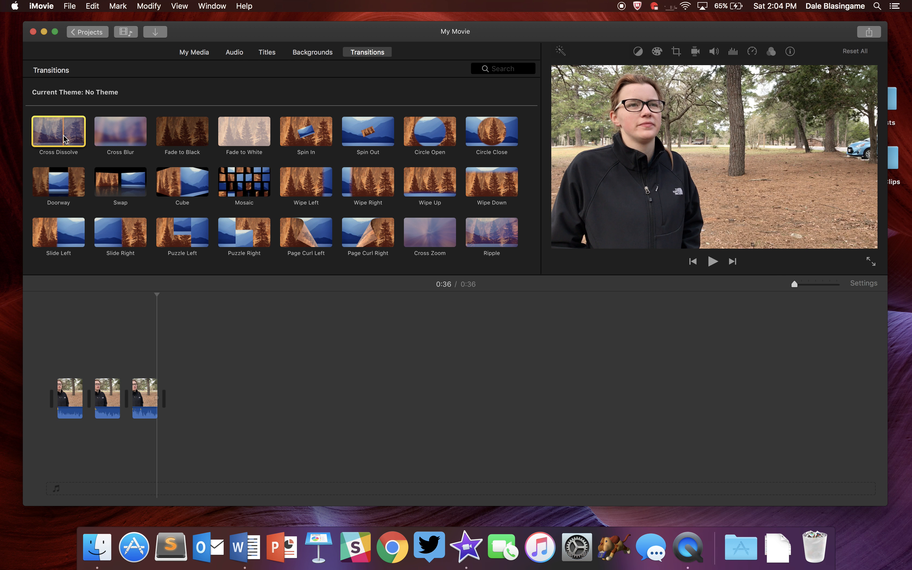
drag(63, 153, 90, 401)
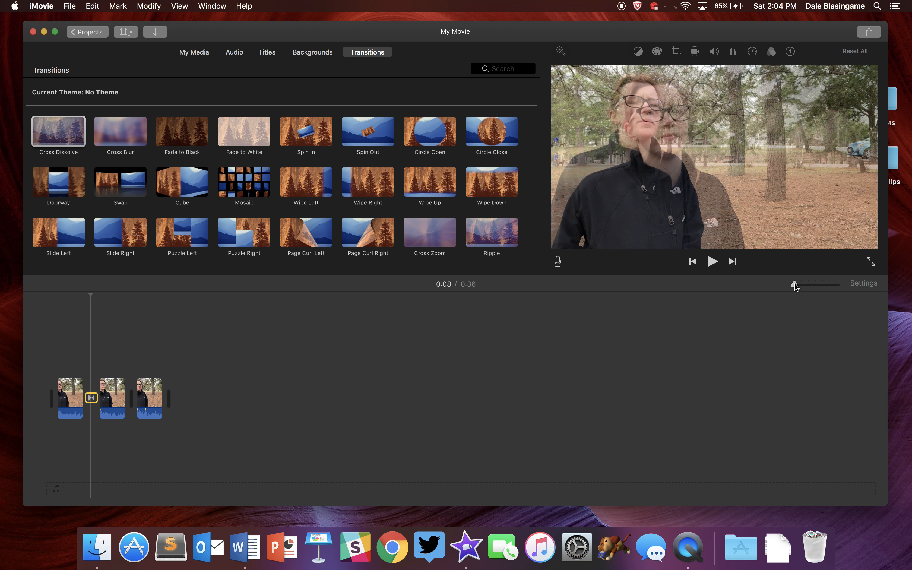
Play the timeline from the start through the cross dissolve transition.
drag(795, 285, 822, 285)
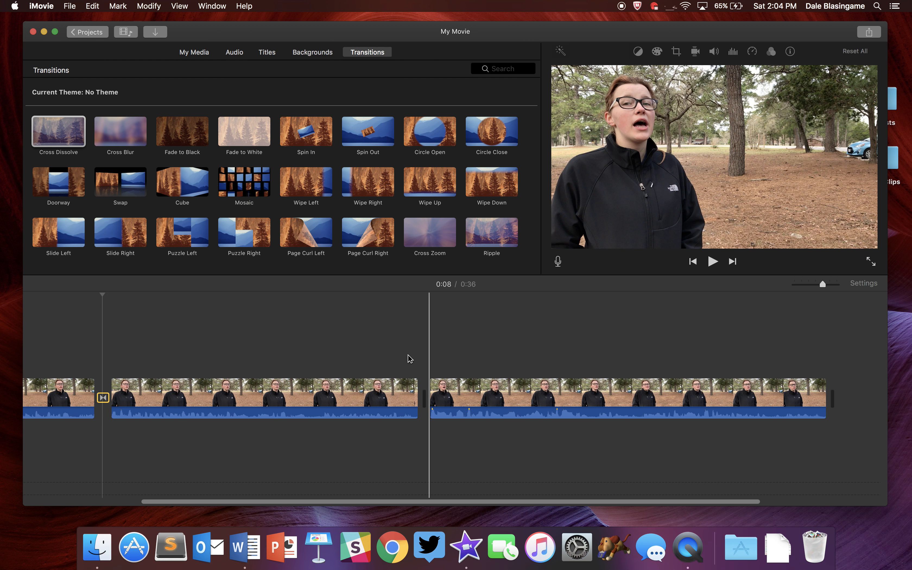
scroll(410, 358, left, 5)
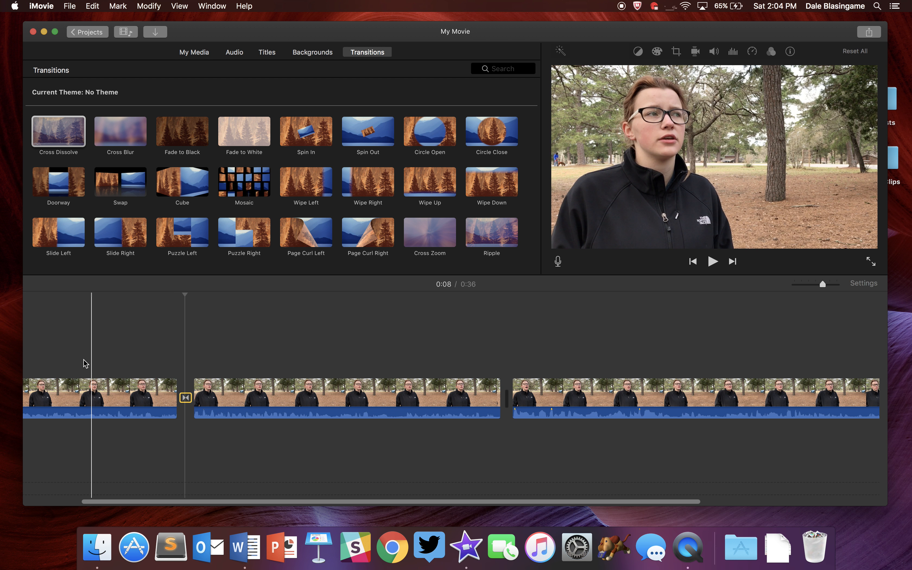
scroll(86, 363, left, 3)
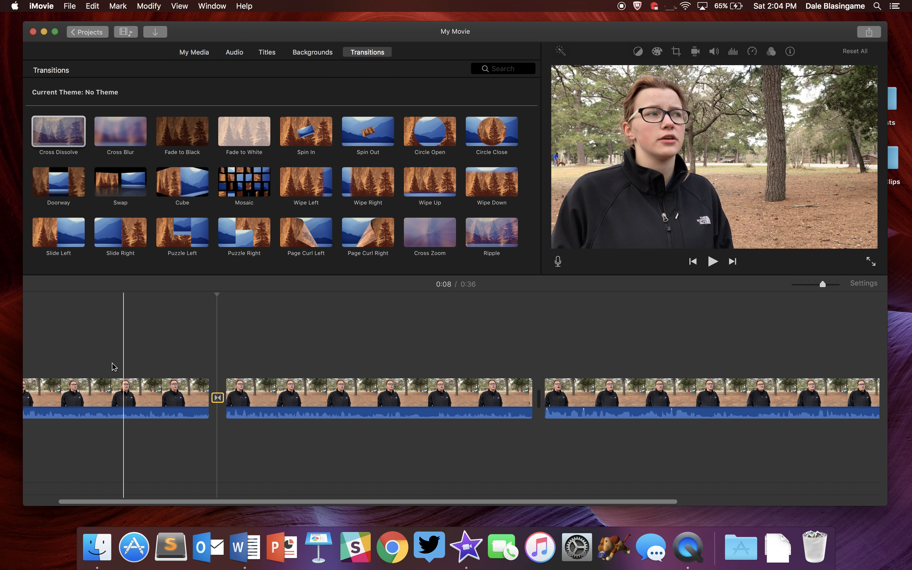
click(68, 348)
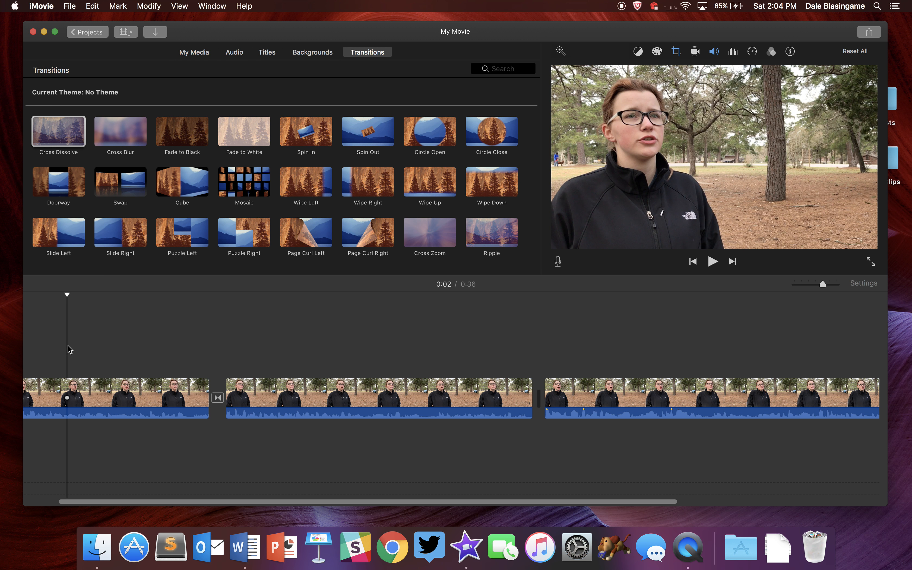
key(space)
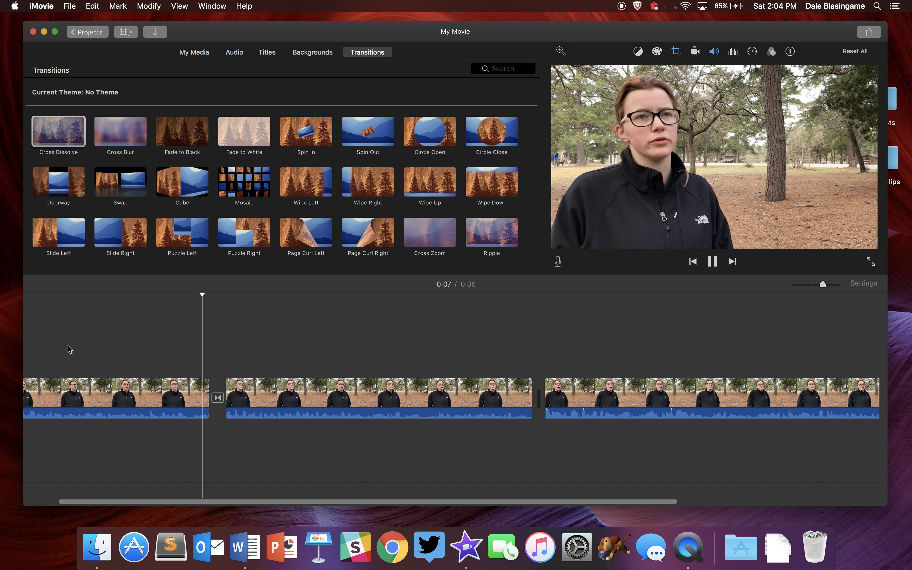
key(space)
Open the cross dissolve's duration settings and dismiss them.
click(218, 398)
double_click(219, 398)
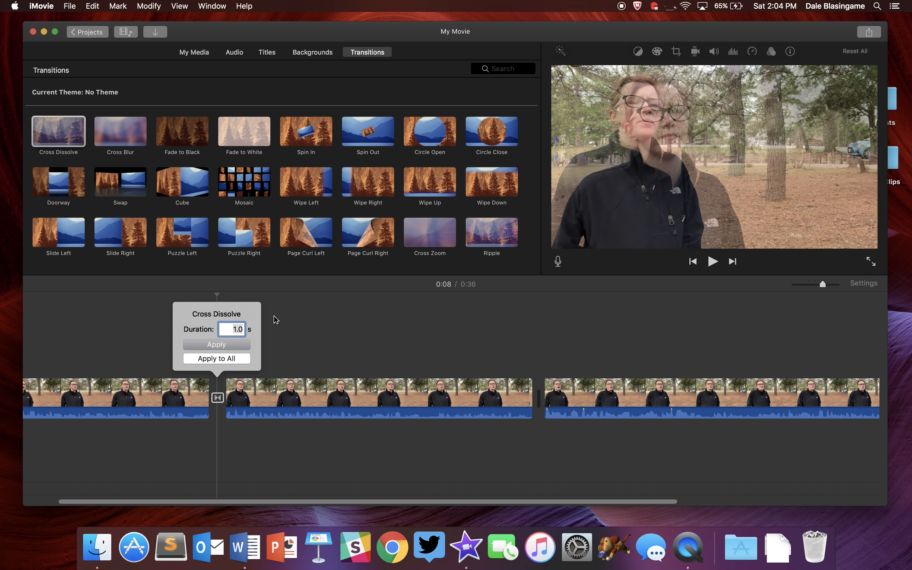
click(298, 329)
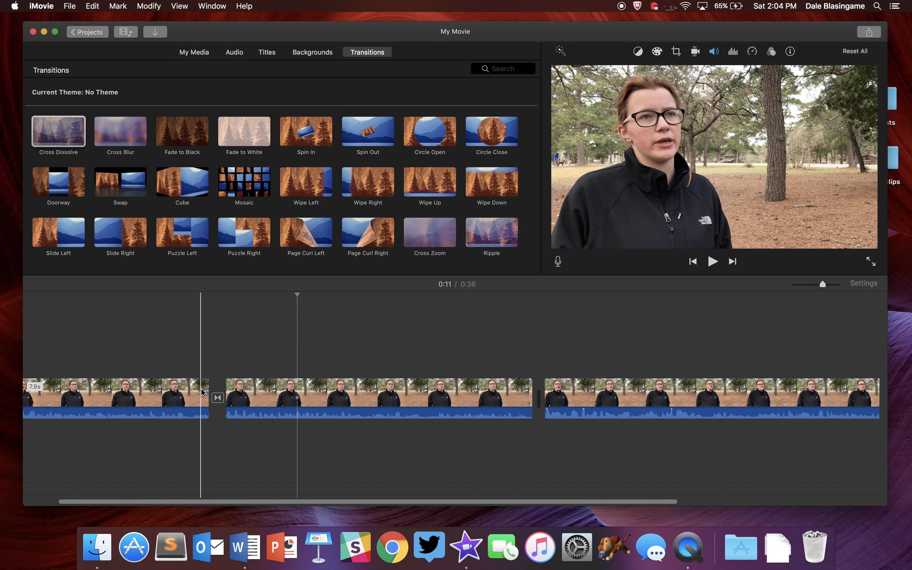
Extend the end of the first clip past the transition and play back the result.
click(202, 392)
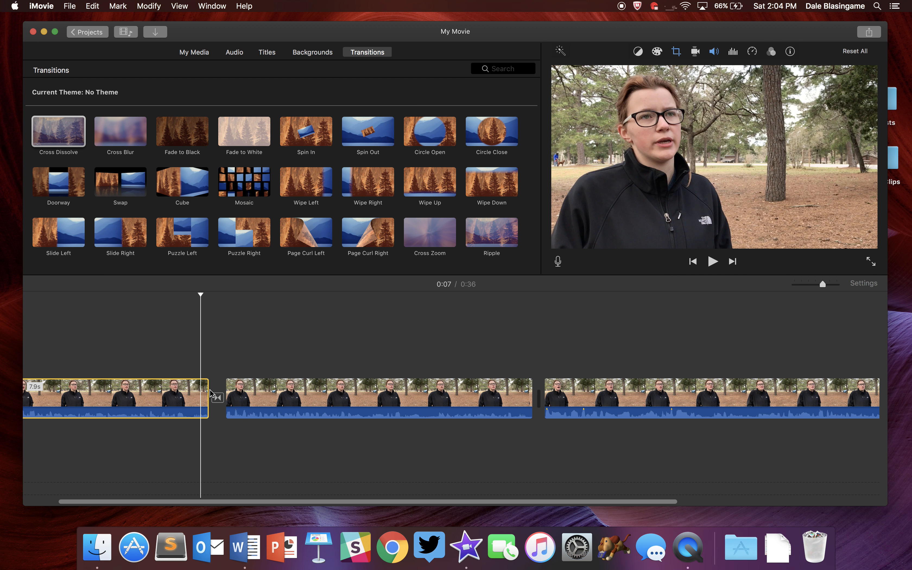
drag(209, 394, 312, 396)
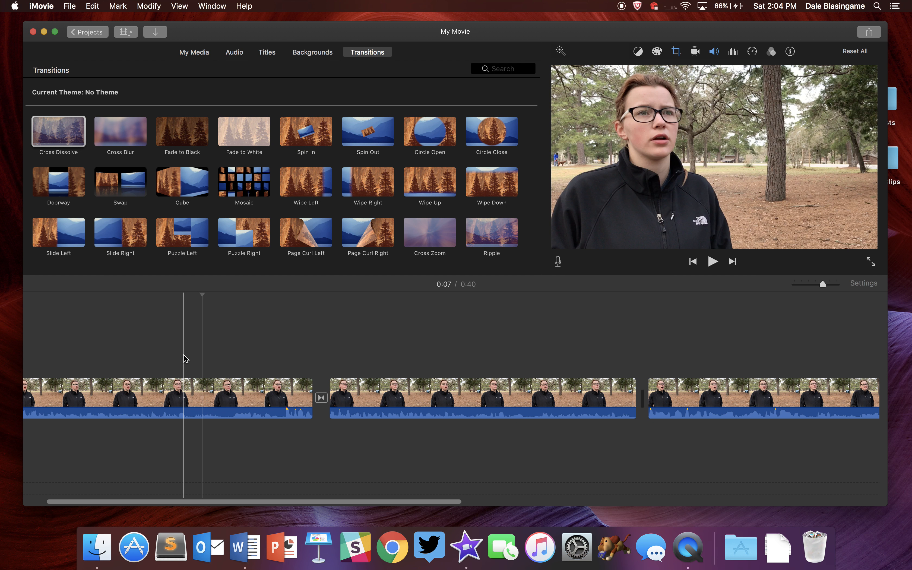
key(space)
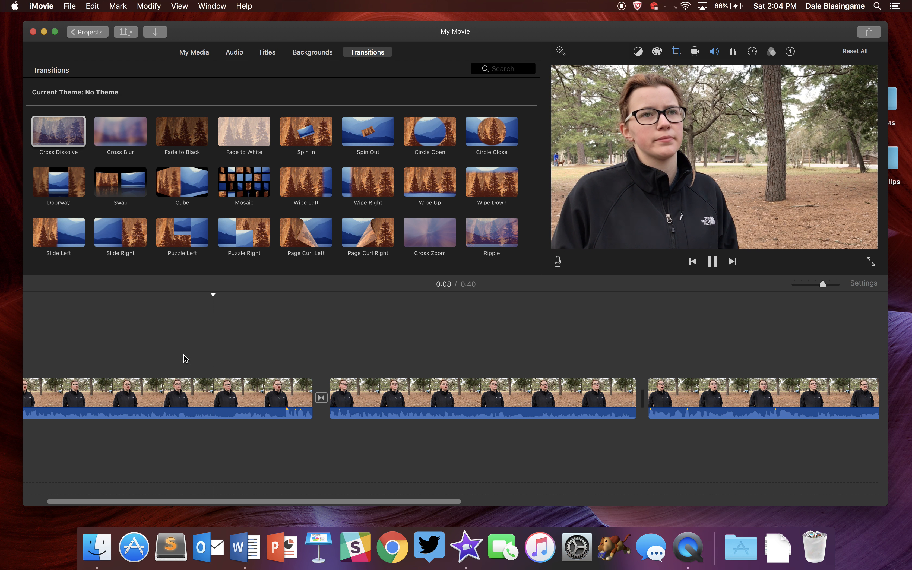
key(space)
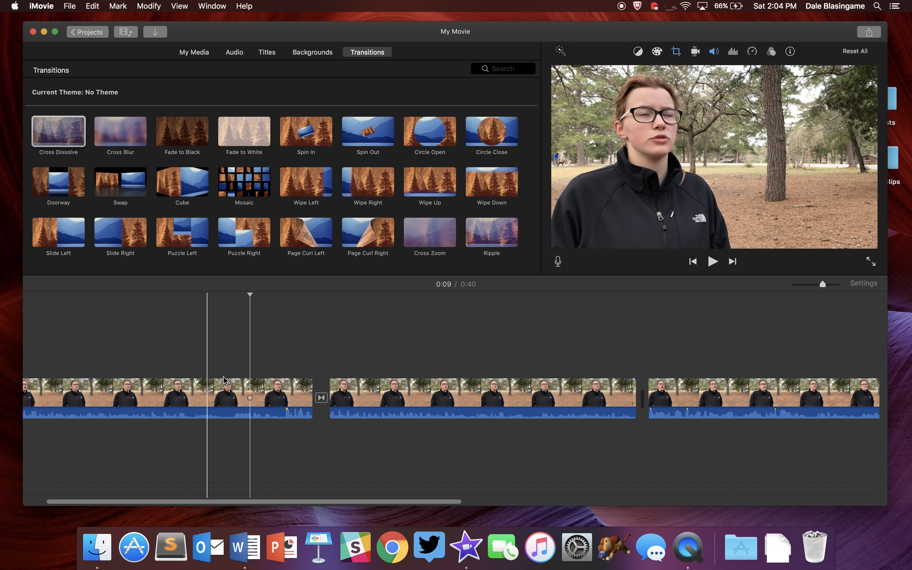
Trim the first clip's end back to about 8.5 s, nudge it slightly shorter, and play back the transition.
click(234, 396)
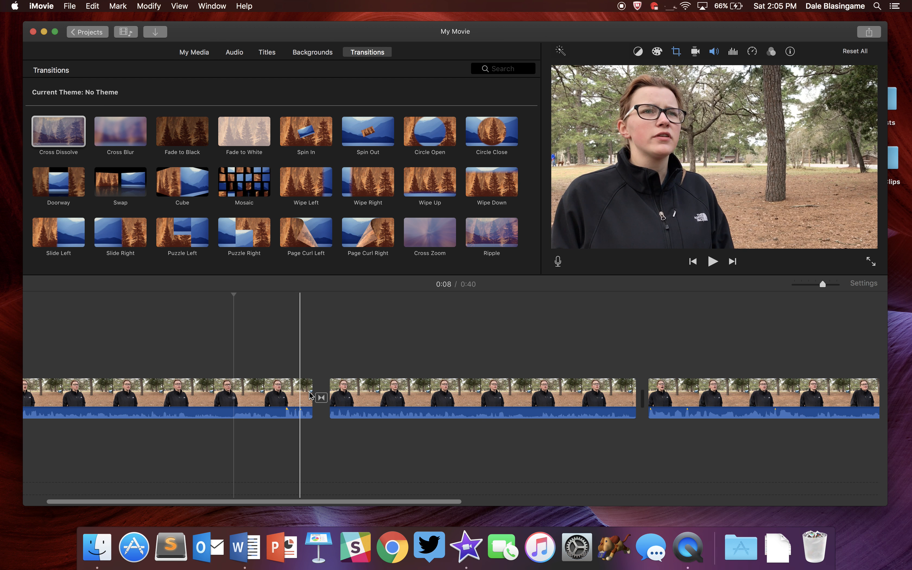
drag(313, 395, 223, 391)
key(space)
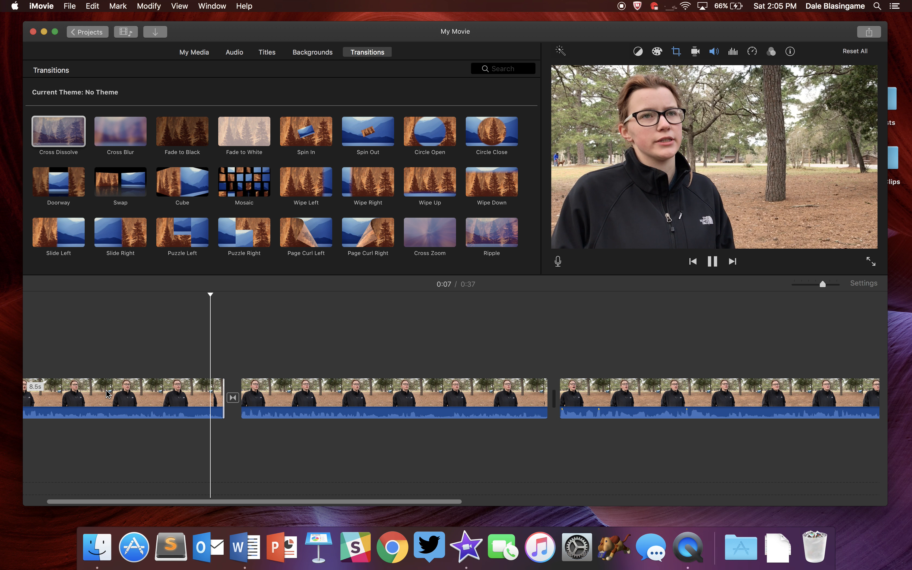
key(space)
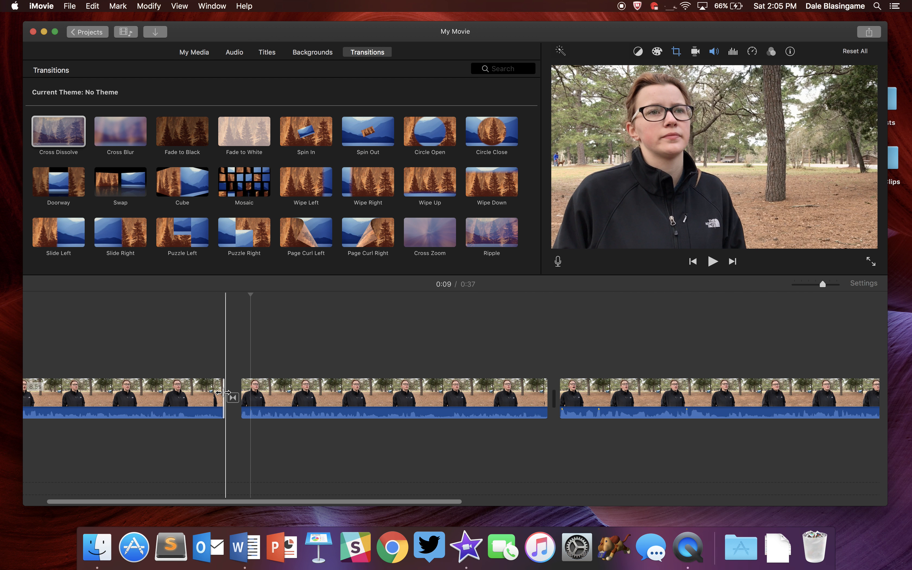
drag(223, 393, 219, 392)
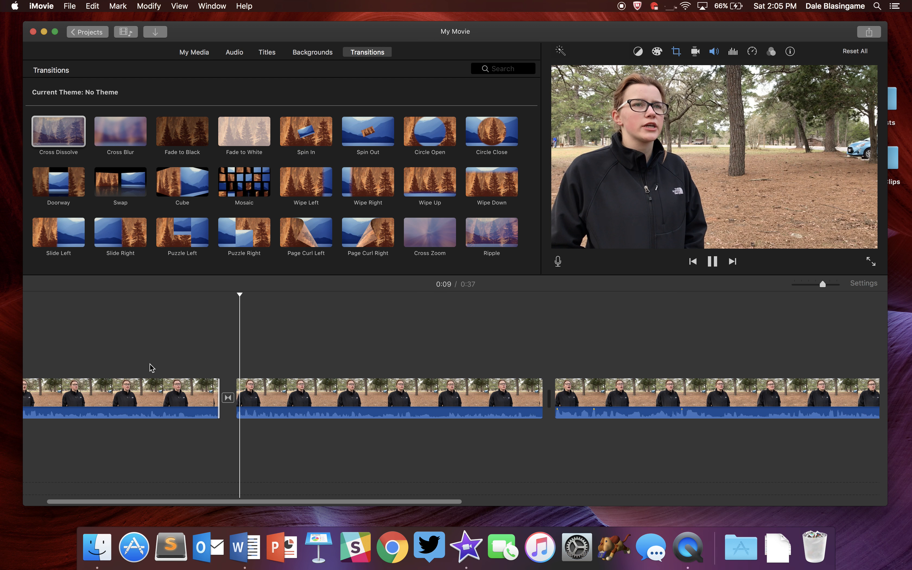
key(space)
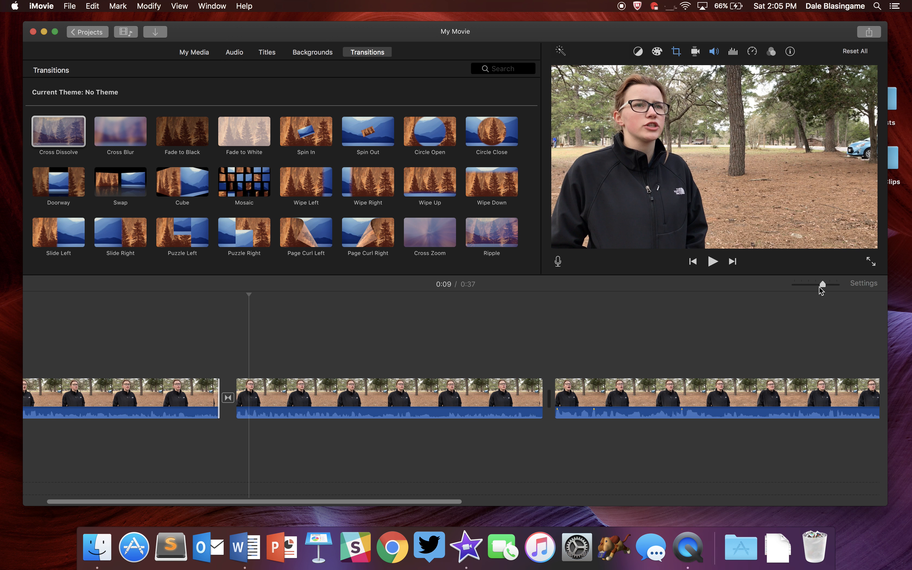
Add the 57-second B-roll clip of the girls with the camera to the end of the project timeline.
mouse_move(821, 284)
mouse_down()
mouse_move(800, 284)
mouse_move(809, 284)
mouse_up()
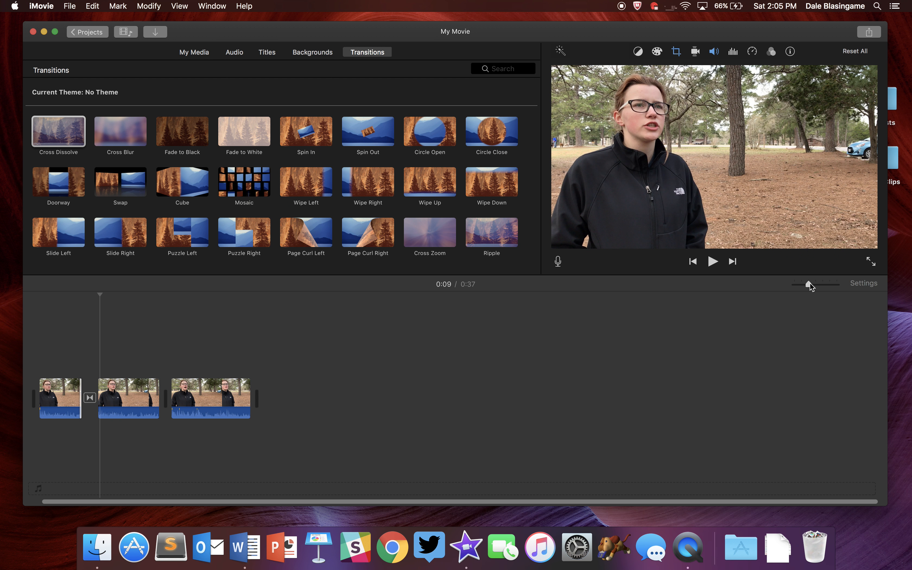
click(202, 55)
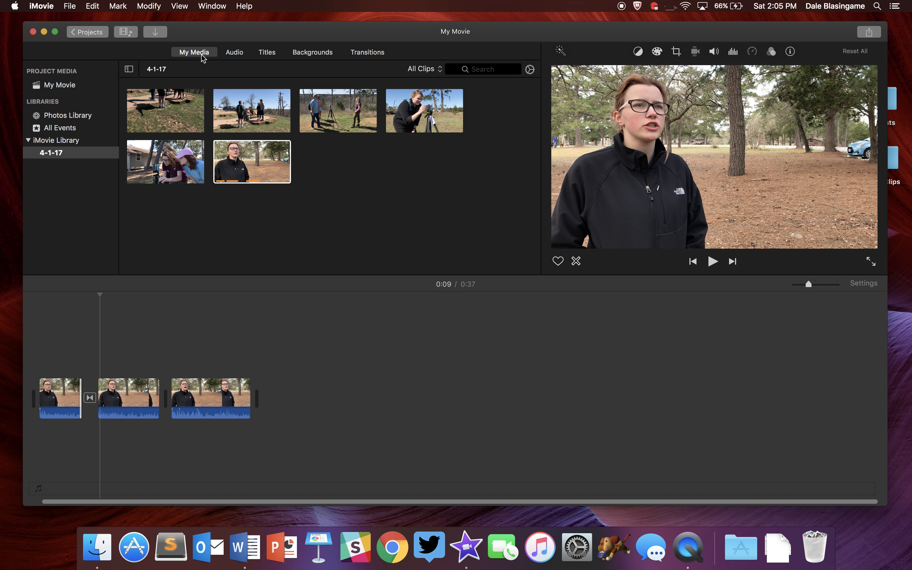
click(161, 166)
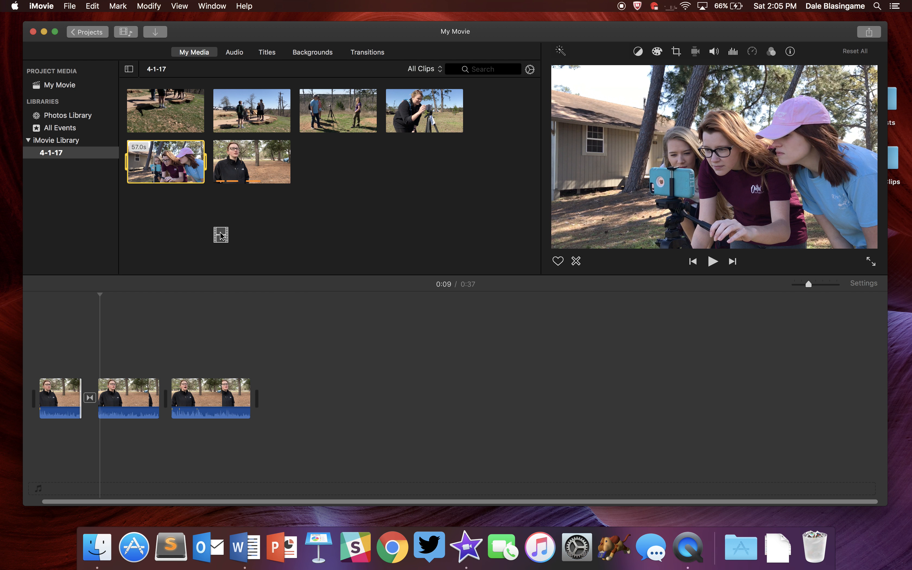
drag(256, 301, 279, 381)
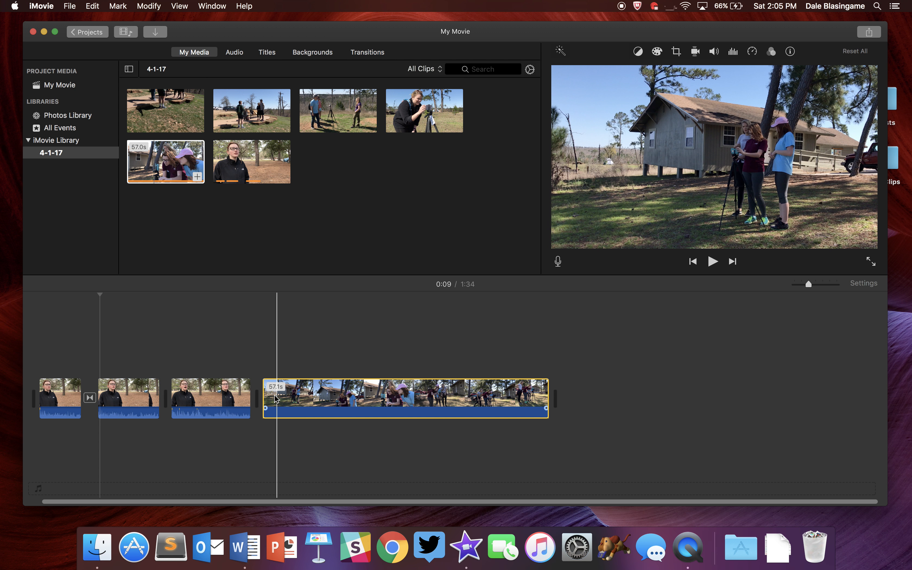
Split the B-roll clip a few seconds in and delete its opening piece.
click(283, 399)
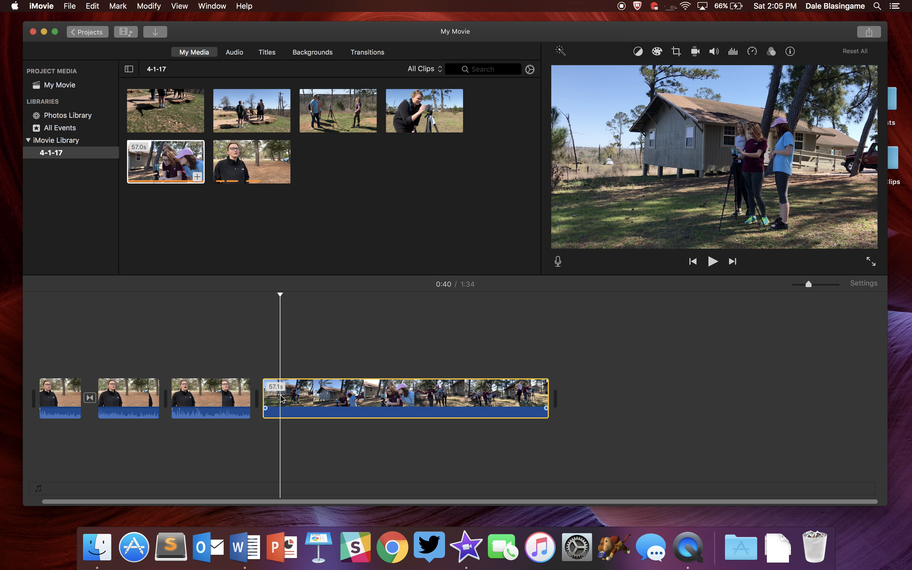
right_click(283, 399)
click(300, 419)
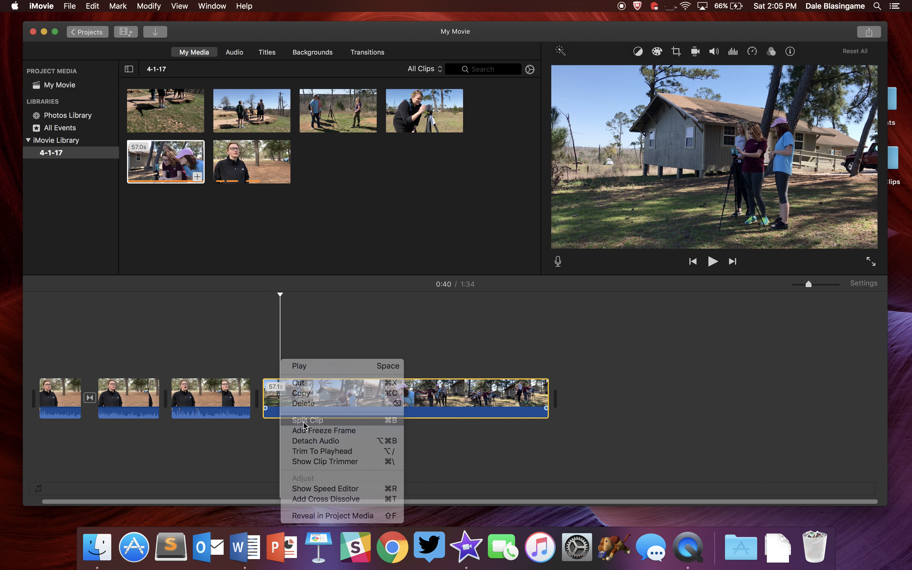
key(Delete)
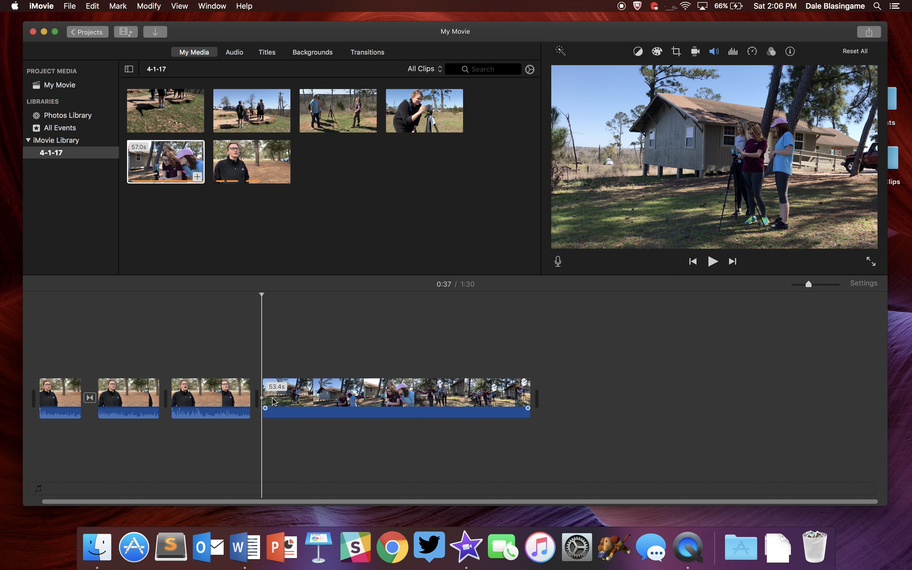
Split the B-roll clip at two points and delete the 15.5 s segment between them.
drag(263, 390, 263, 389)
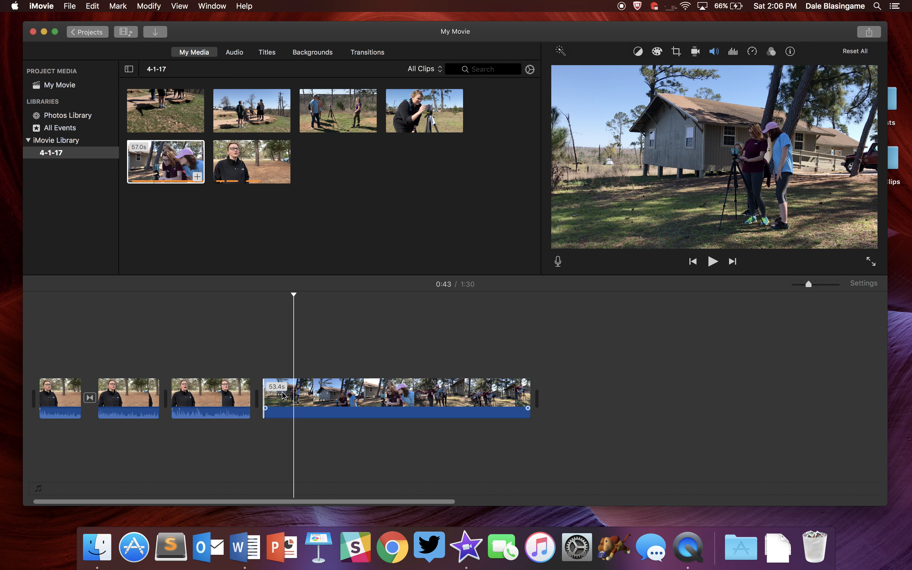
click(295, 398)
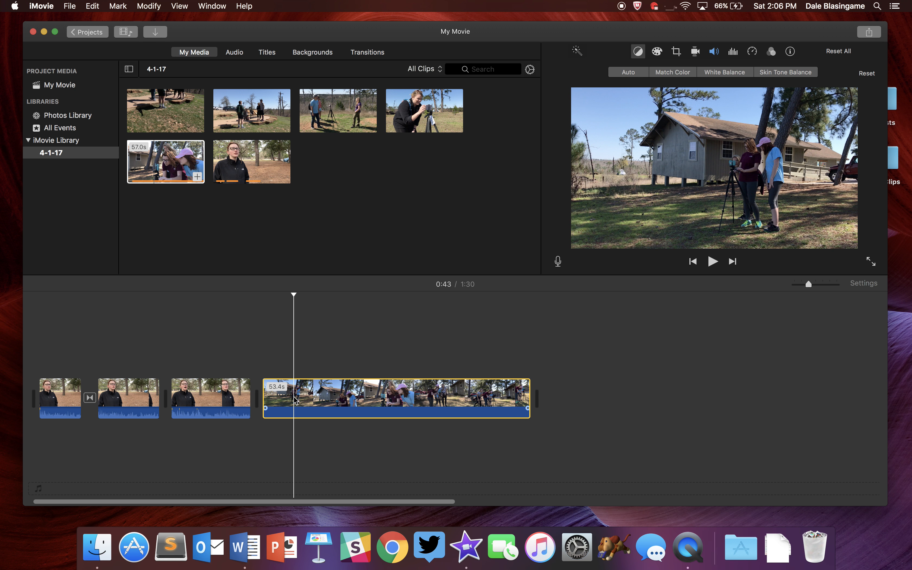
right_click(295, 399)
click(328, 420)
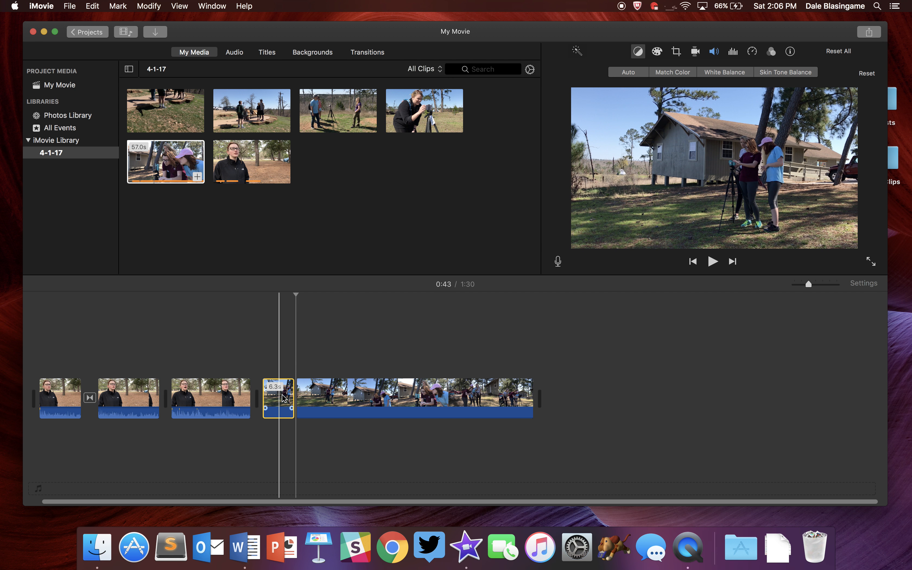
click(376, 396)
right_click(377, 396)
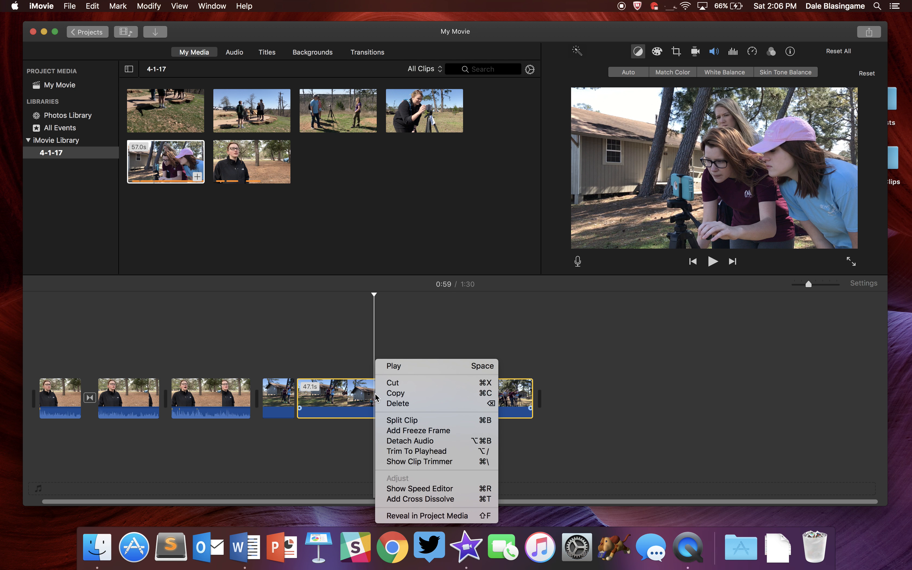
click(400, 420)
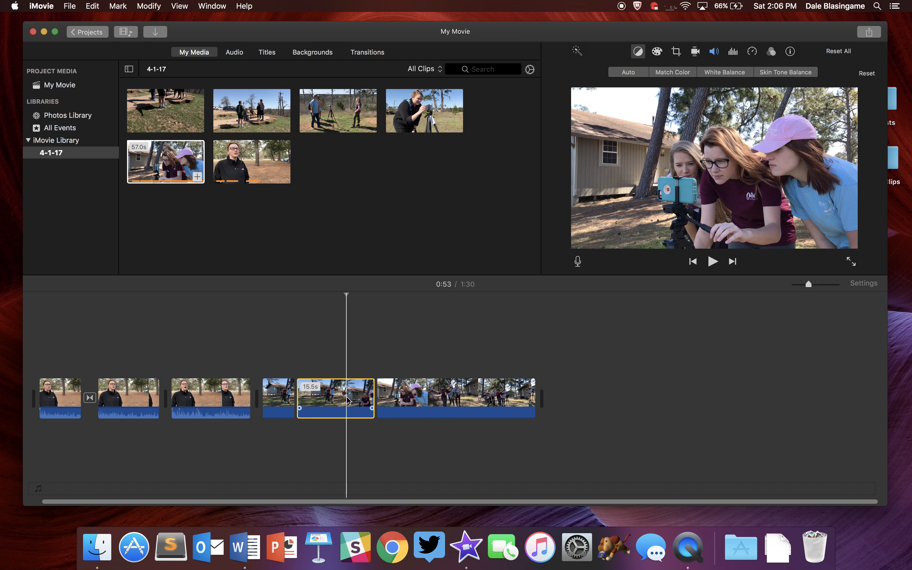
key(Delete)
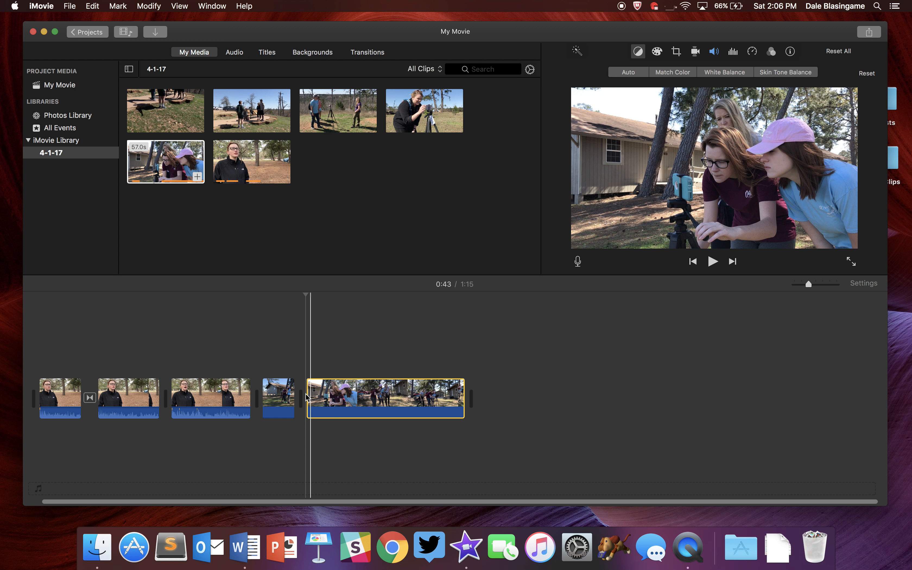
Play the remaining B-roll, split it at two further points and delete the long segment between them.
key(space)
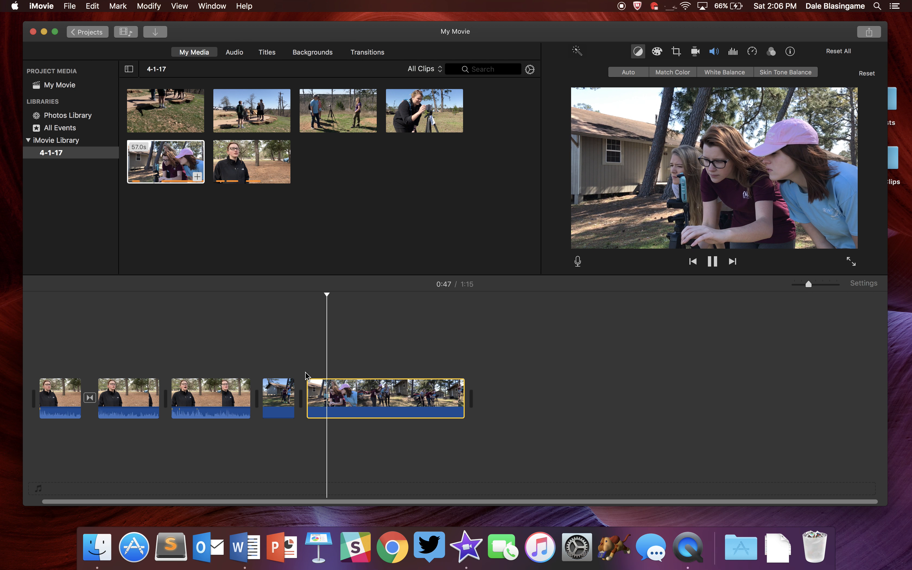
right_click(330, 395)
click(357, 420)
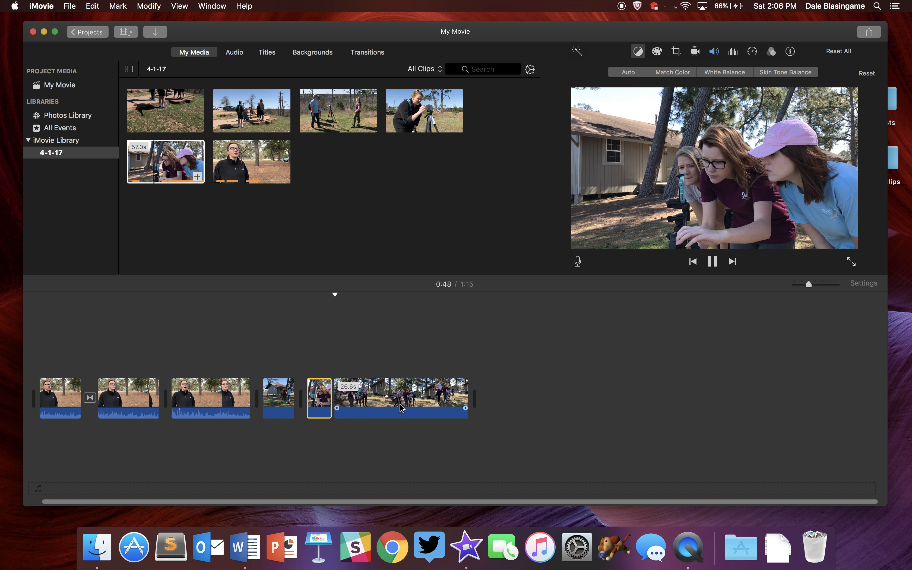
click(401, 394)
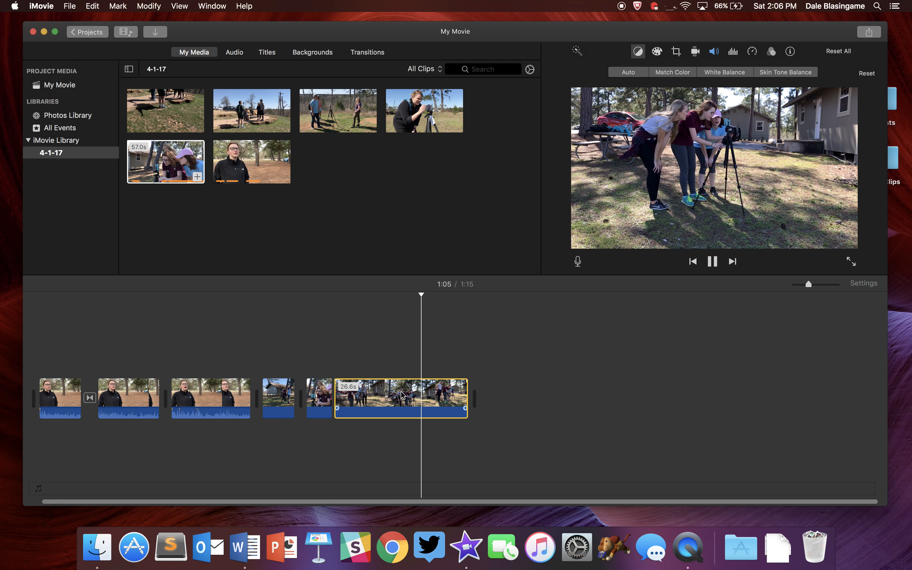
key(space)
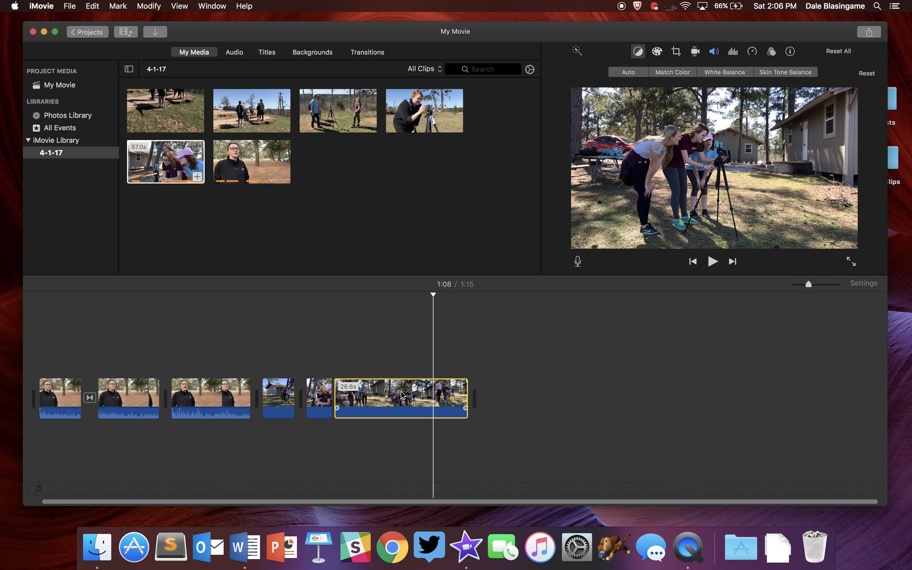
right_click(434, 398)
click(452, 419)
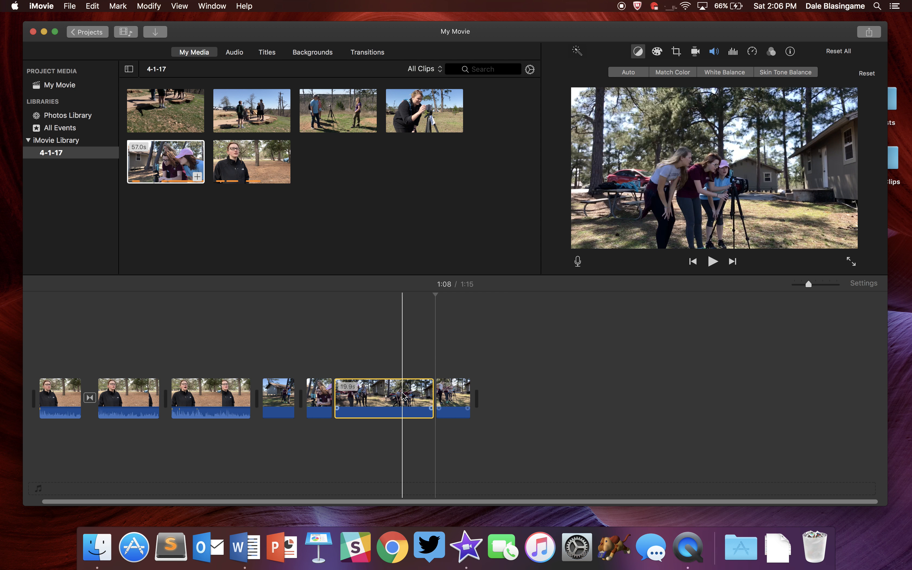
key(Delete)
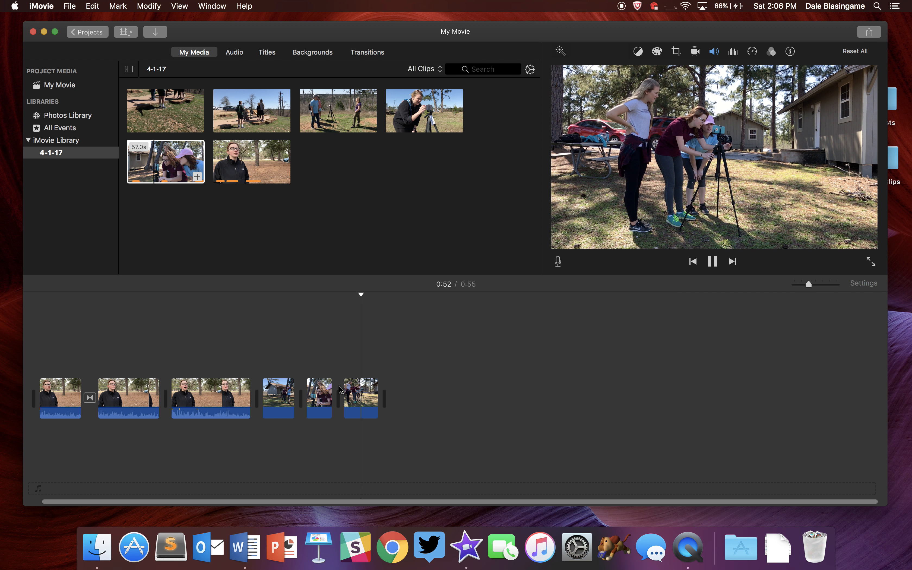
Split the last B-roll clip near its end and delete the 2.4 s tail piece.
click(368, 393)
right_click(368, 394)
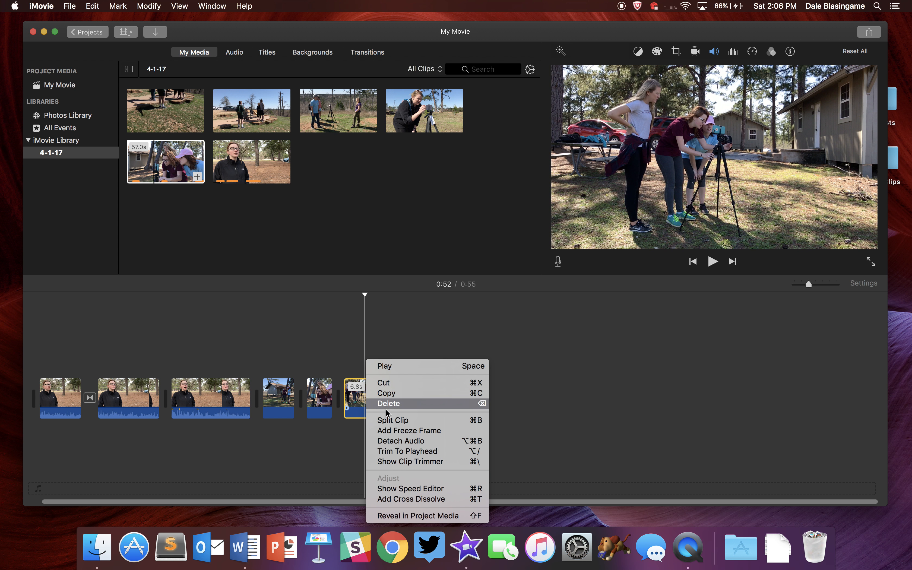
click(380, 418)
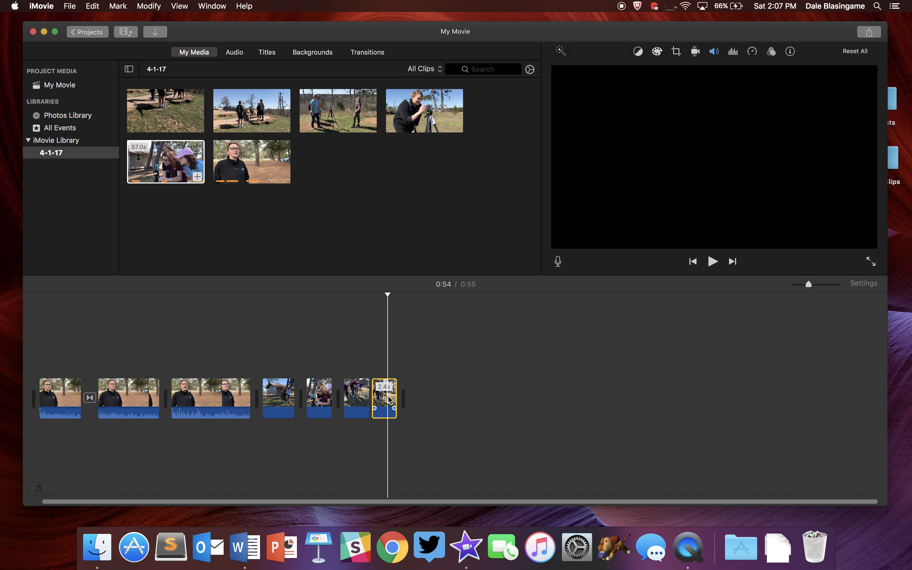
key(Delete)
Move the first B-roll clip up as a cutaway above the start of the second interview clip.
drag(278, 393, 115, 355)
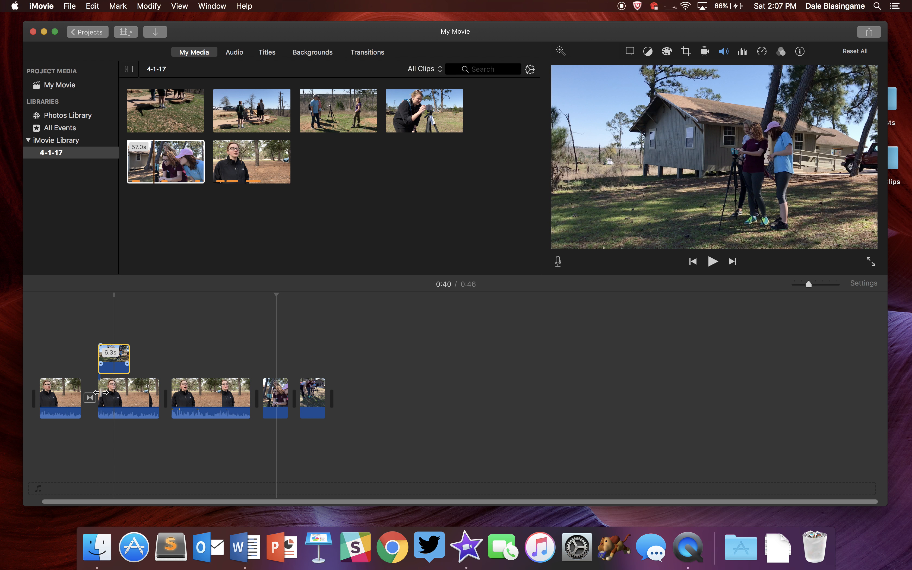
click(88, 397)
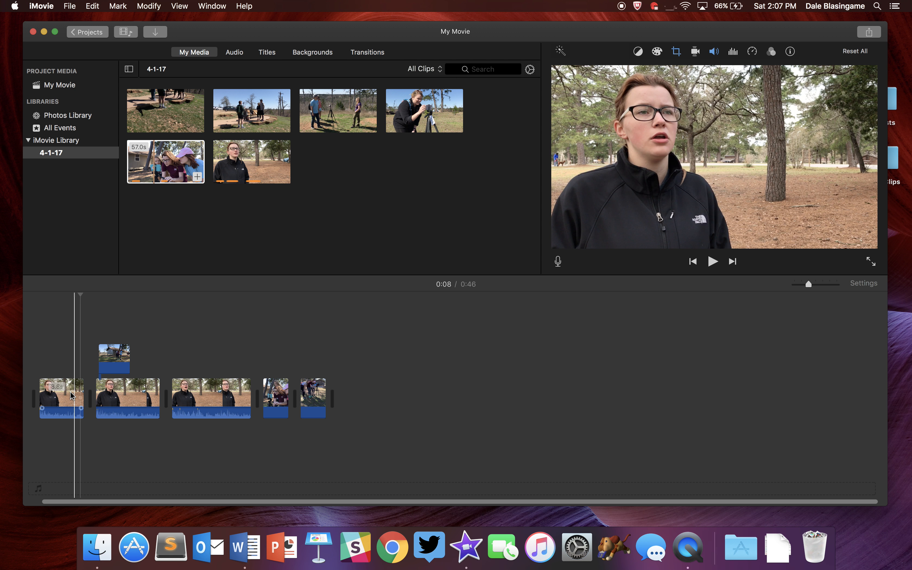
click(117, 358)
drag(119, 360, 119, 360)
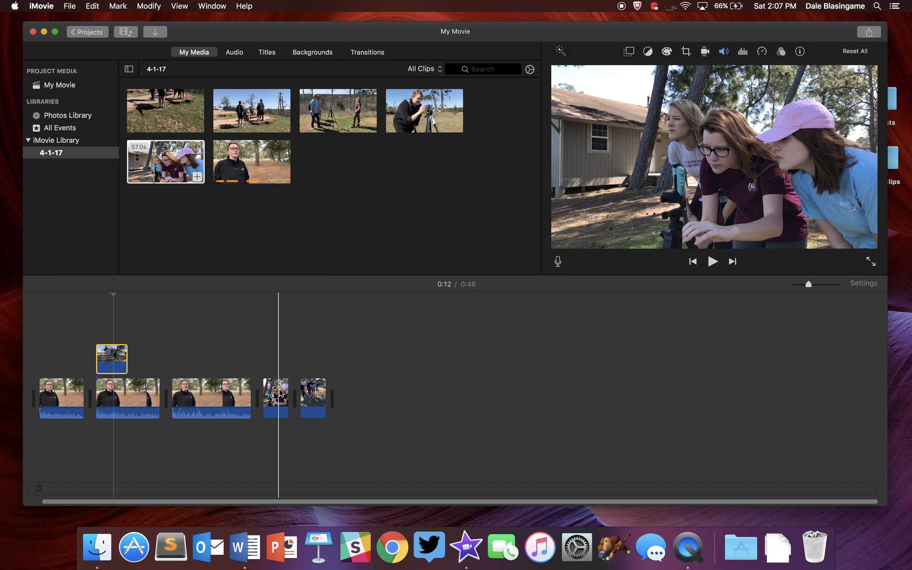
Move the other two B-roll clips up as cutaways following the first one, then play the project from the start.
click(278, 394)
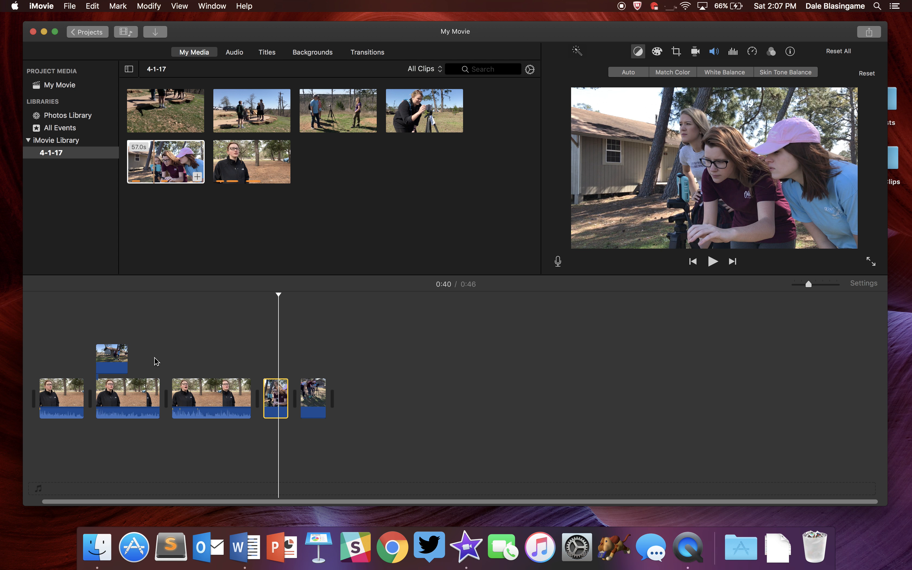
drag(267, 399, 140, 354)
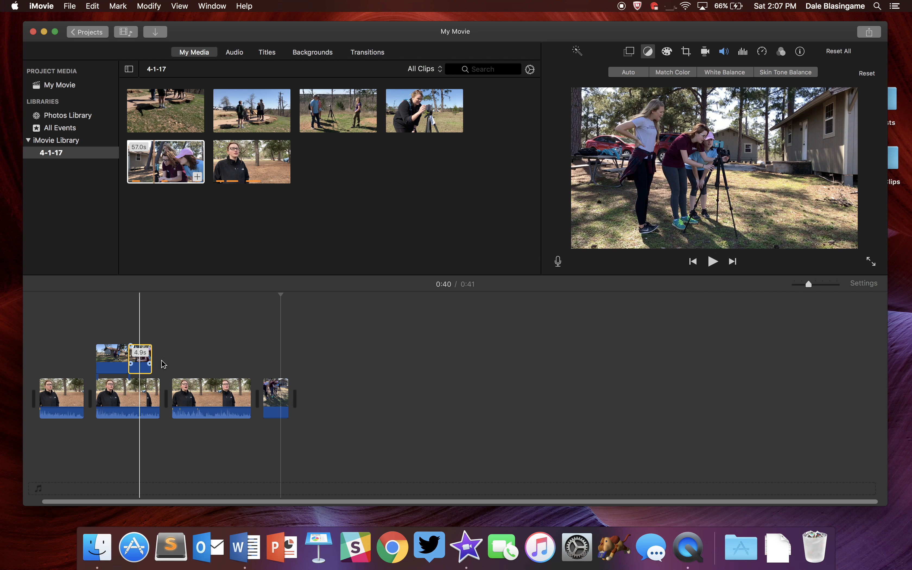
click(279, 400)
drag(279, 400, 171, 361)
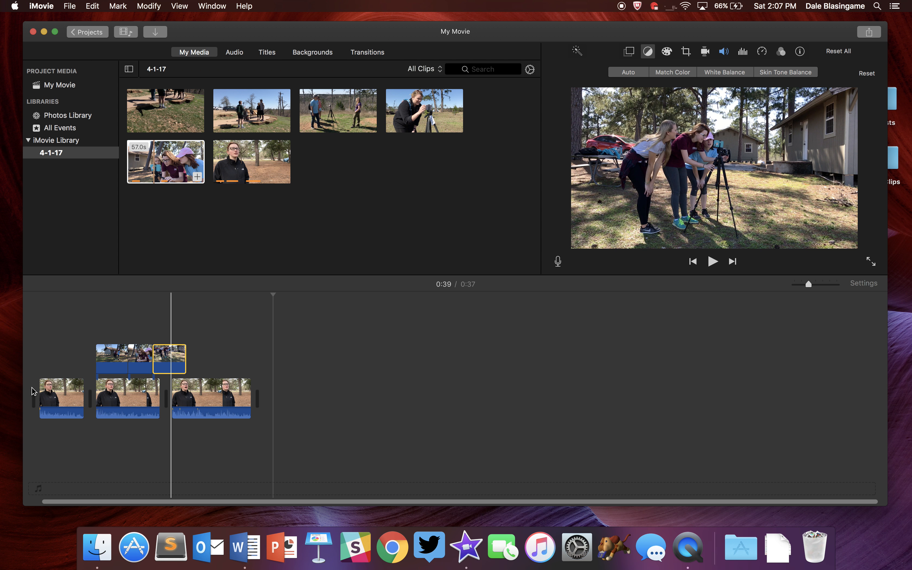
key(Home)
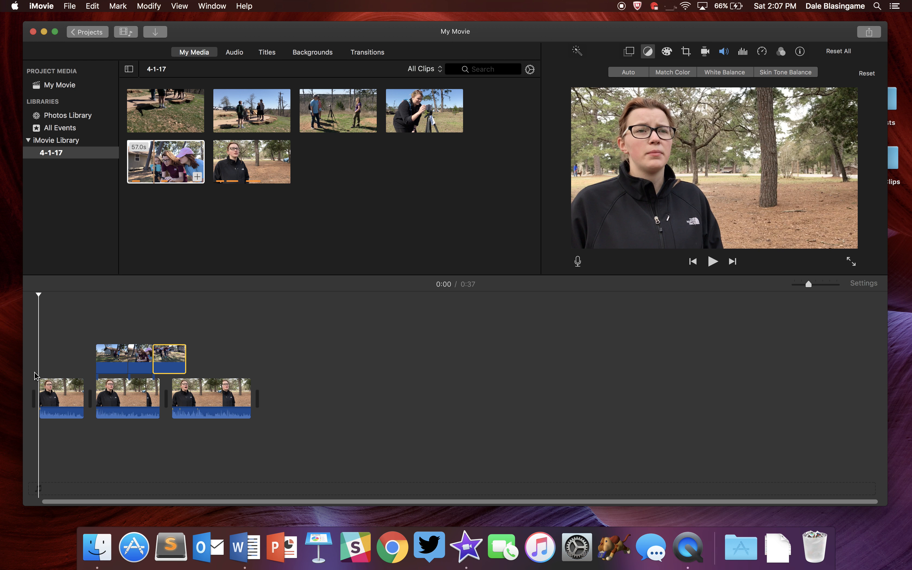
key(space)
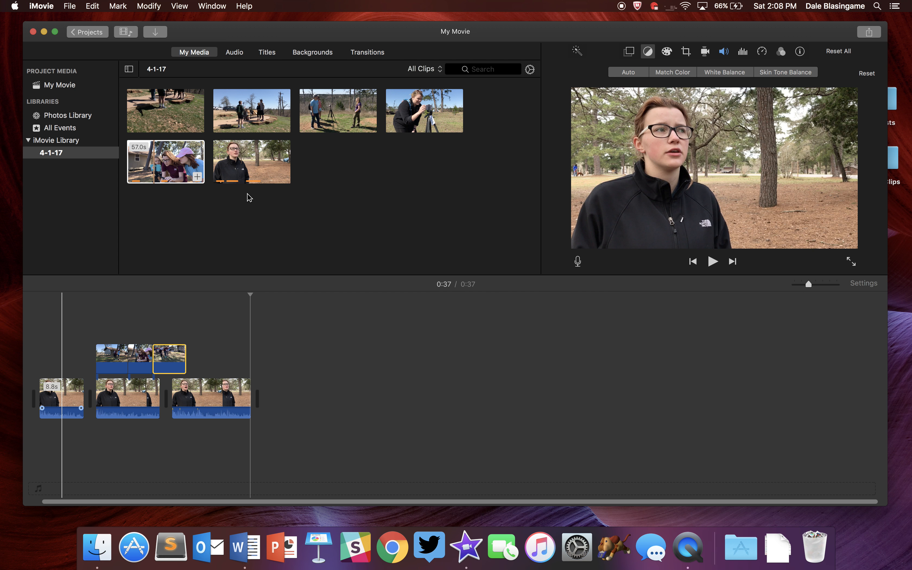
Add a Fade to Black transition to the end of the last interview clip and preview it.
click(359, 55)
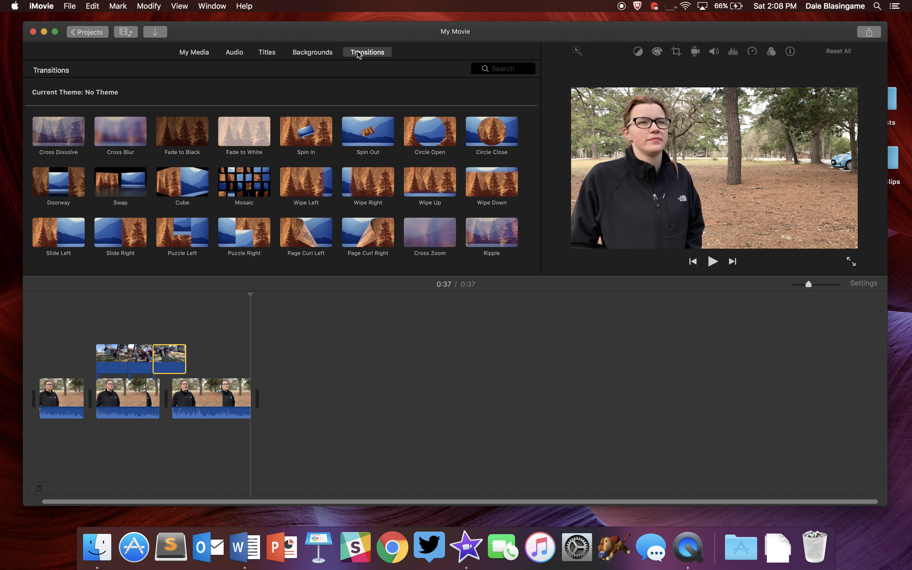
mouse_move(184, 132)
mouse_down()
mouse_move(266, 300)
mouse_move(298, 392)
mouse_move(279, 397)
mouse_up()
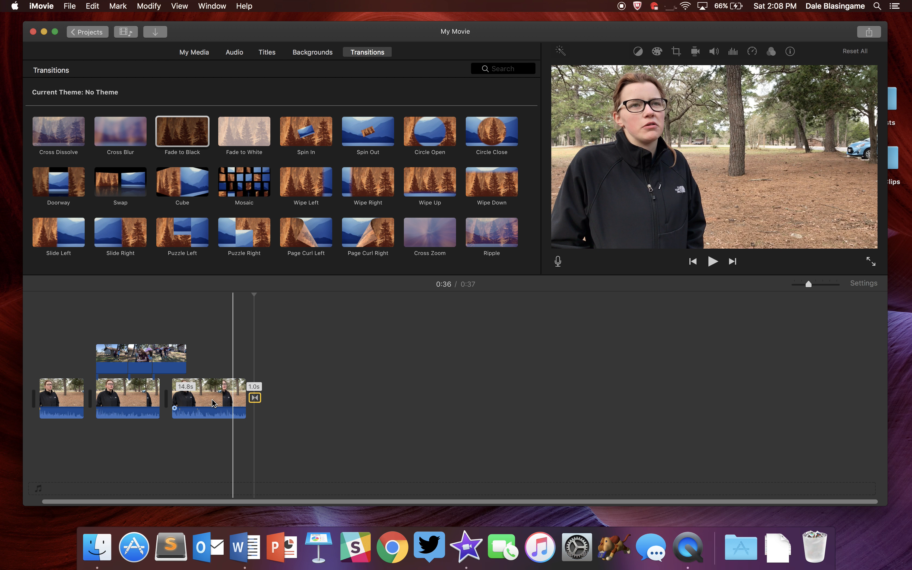
click(215, 404)
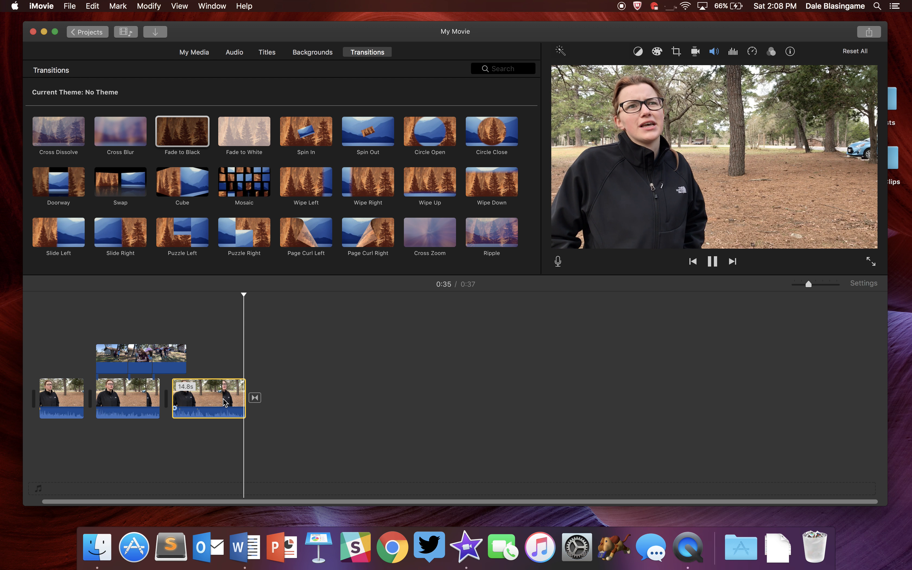
Extend the last interview clip's end to about 16.5 s and play back the ending.
drag(243, 404, 254, 402)
click(230, 396)
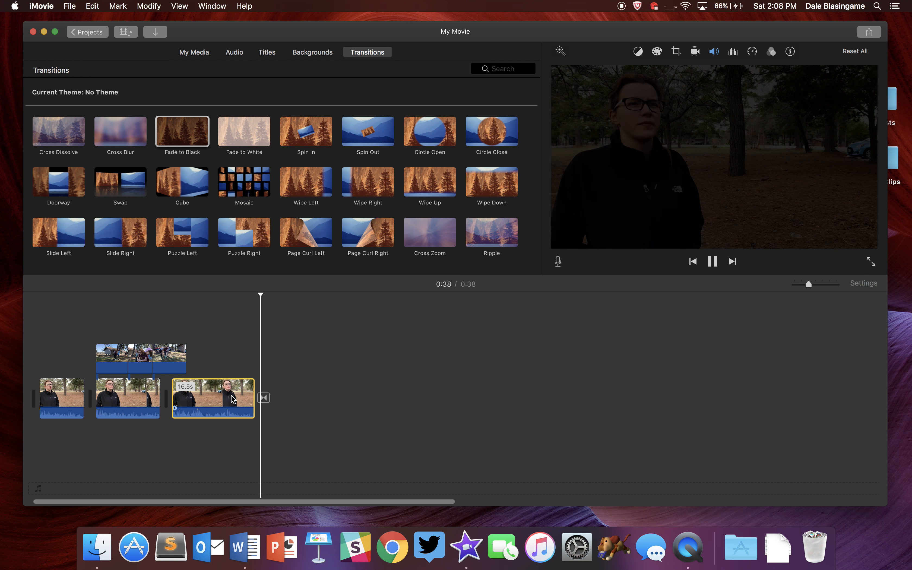
drag(808, 284, 822, 284)
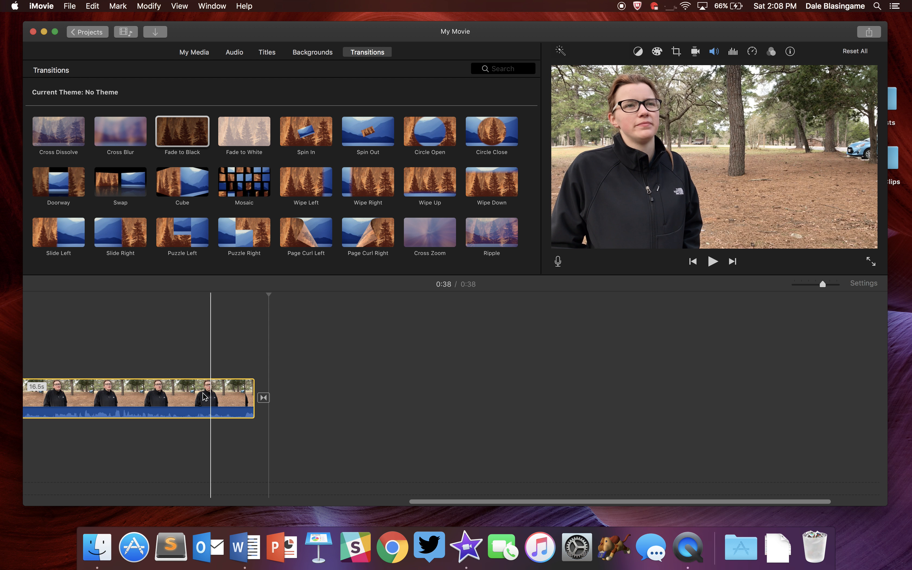
key(space)
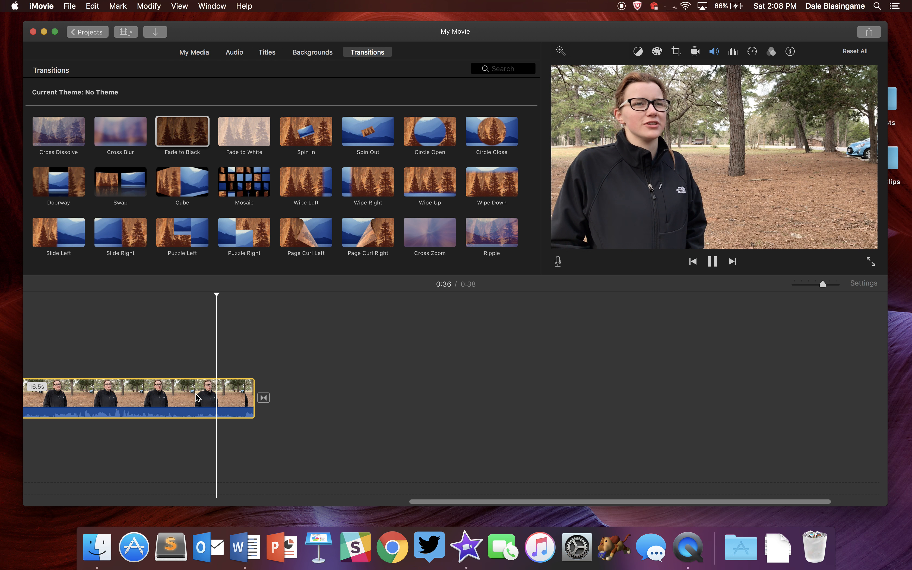
Trim the last interview clip's end to about 15.6 s and play back the ending.
right_click(235, 397)
click(264, 416)
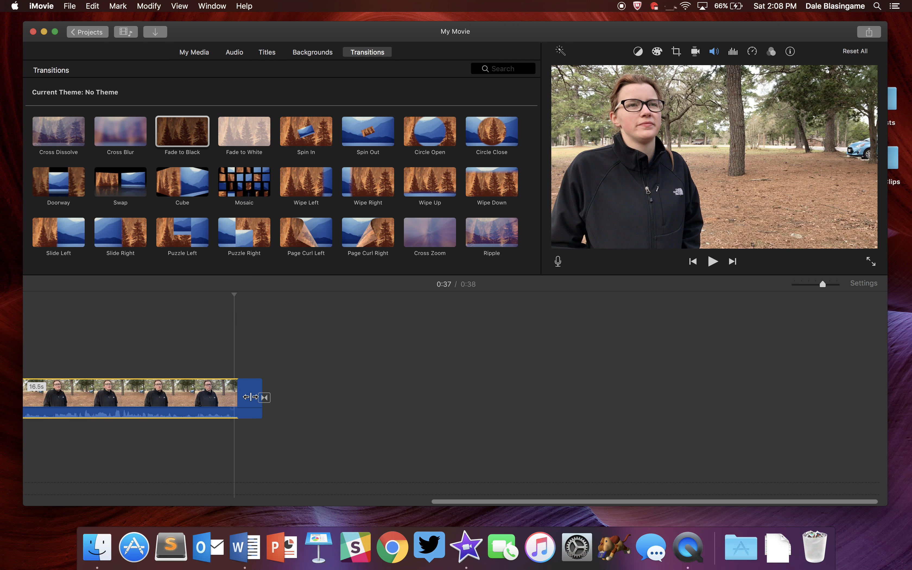
click(247, 392)
key(Delete)
key(space)
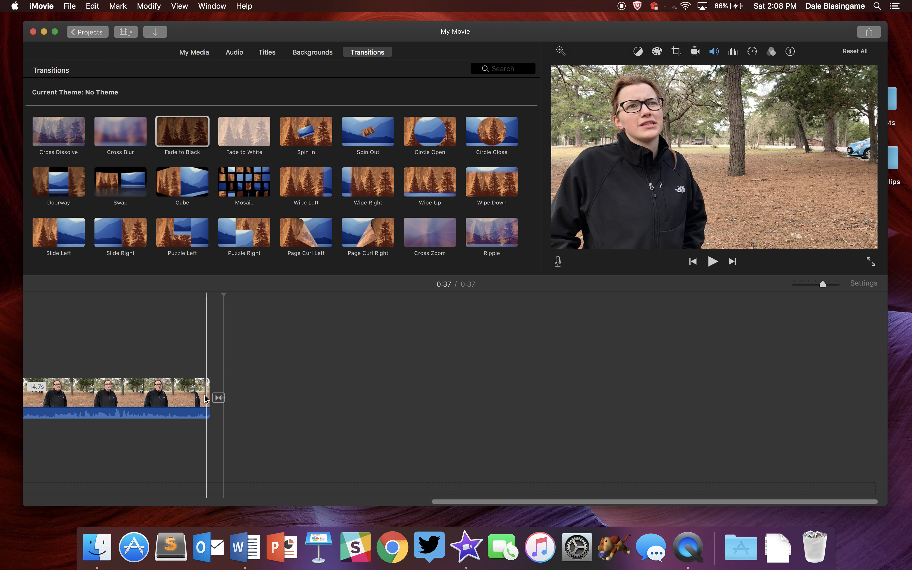
drag(209, 395, 230, 397)
click(184, 383)
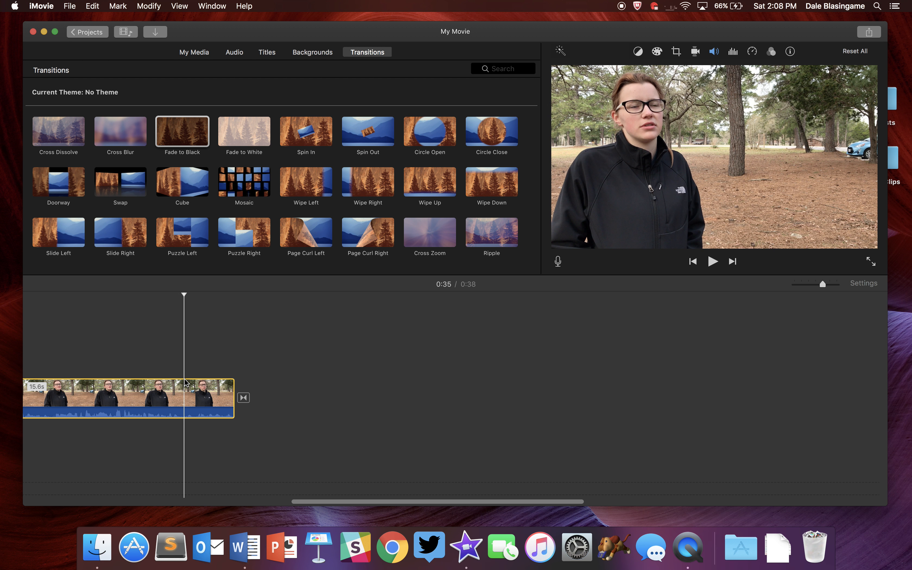
key(space)
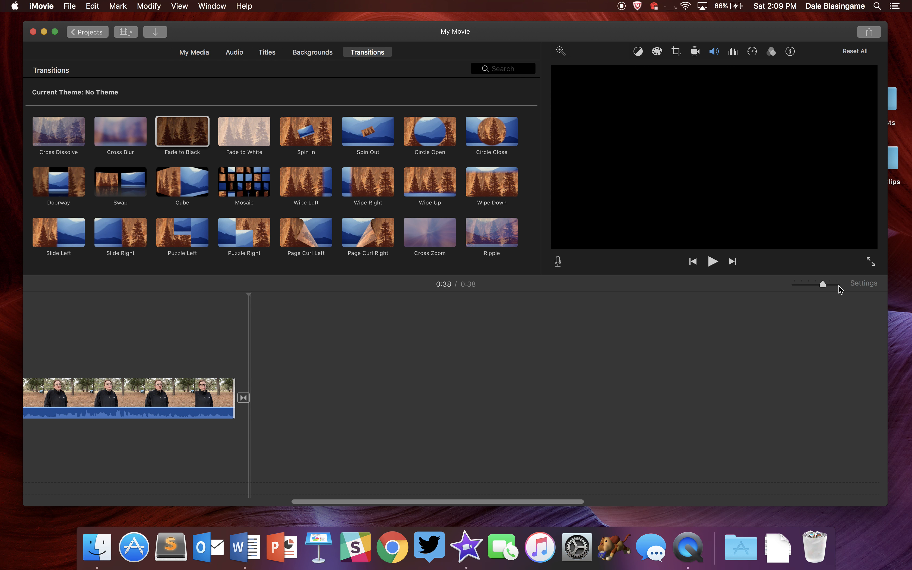
Shorten the last interview clip's end to about 15.5 s and play back the ending.
drag(823, 285, 840, 285)
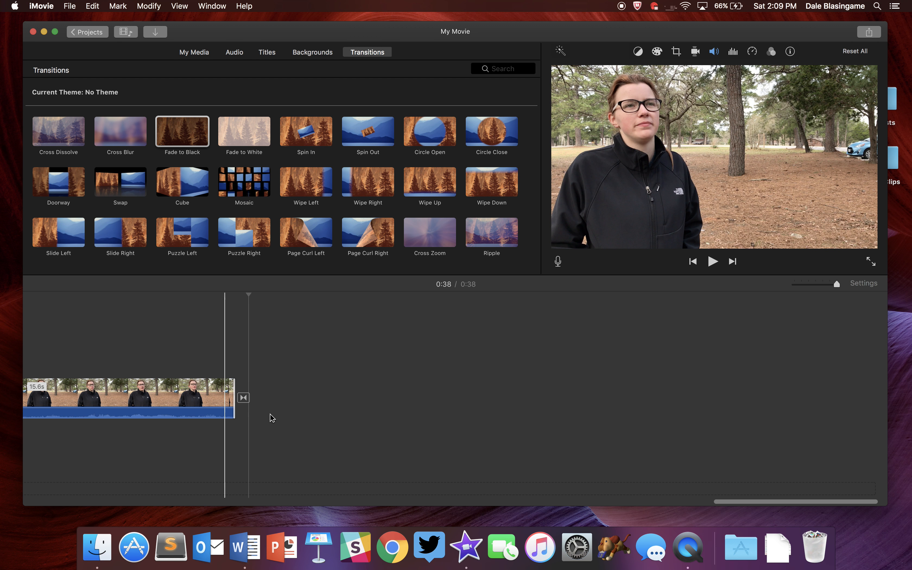
drag(229, 397, 225, 400)
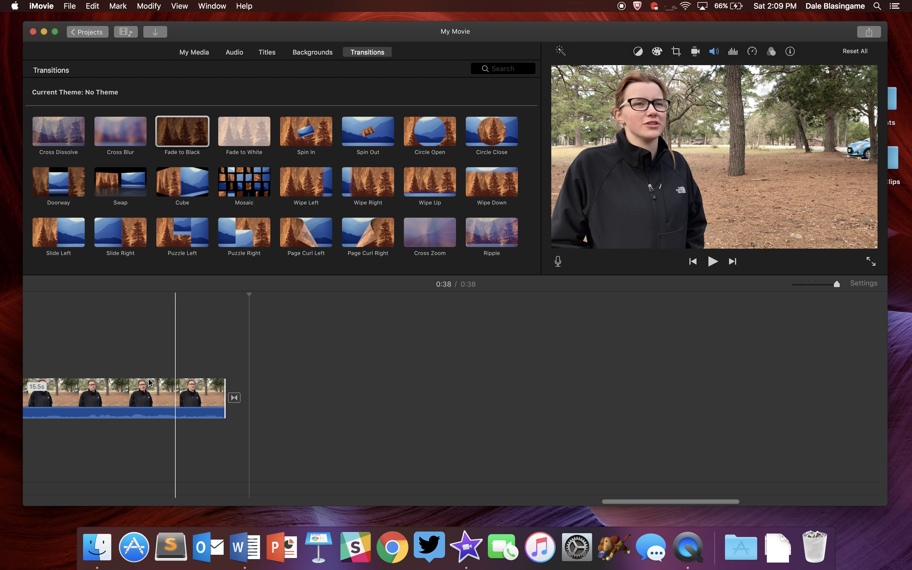
key(space)
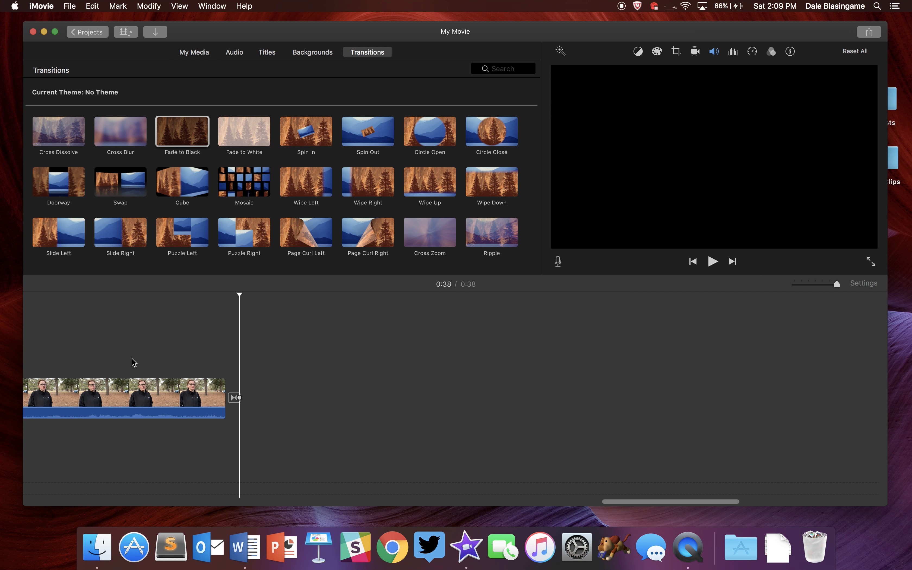
Open the closing Fade to Black transition's duration settings and apply its duration to all transitions.
right_click(234, 397)
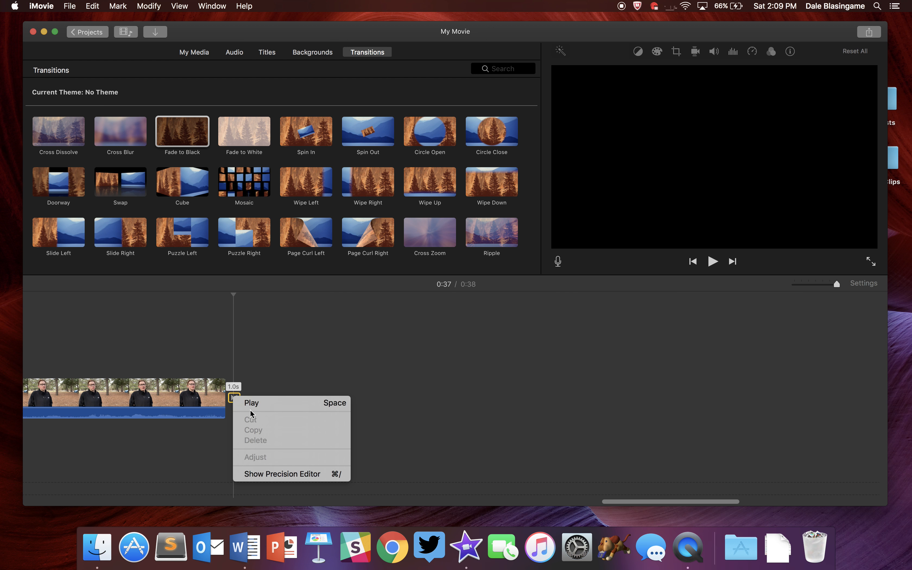
click(269, 379)
double_click(234, 398)
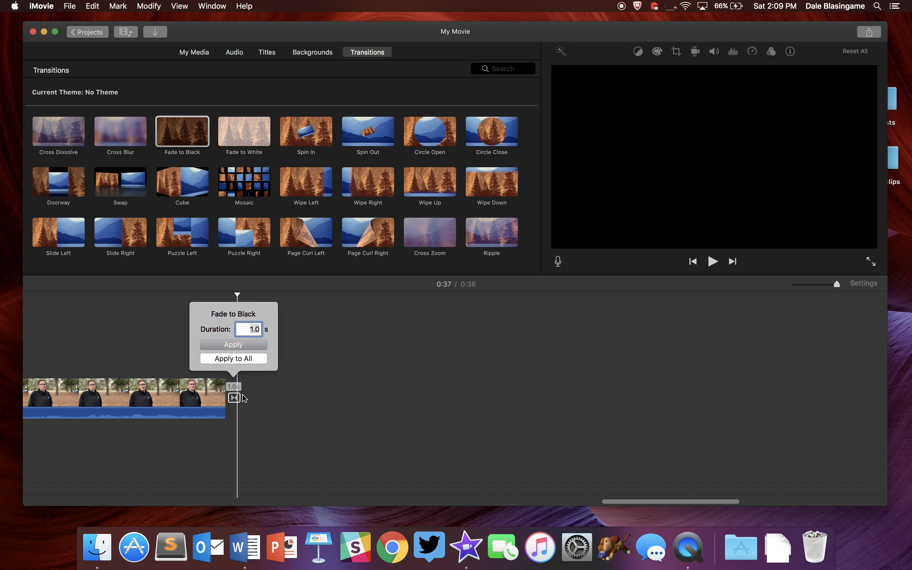
click(252, 329)
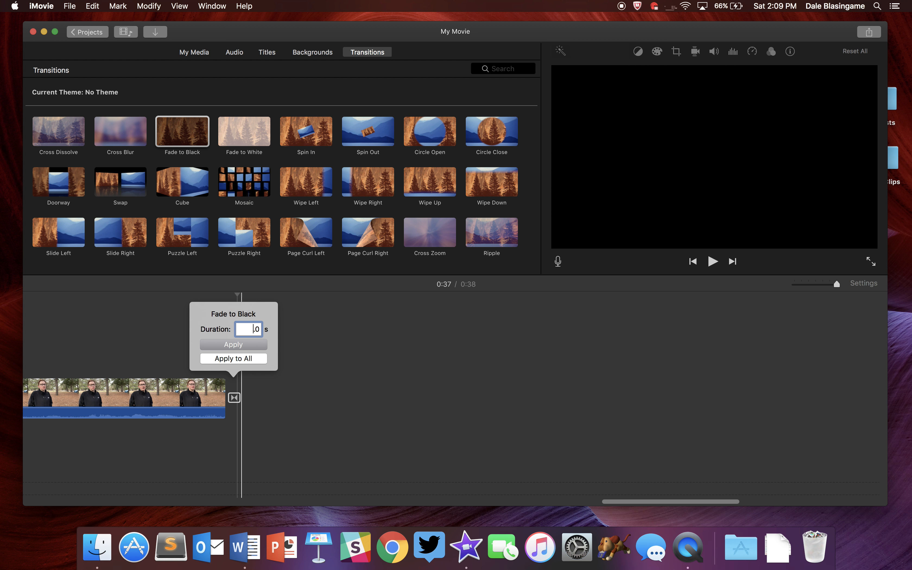
click(239, 359)
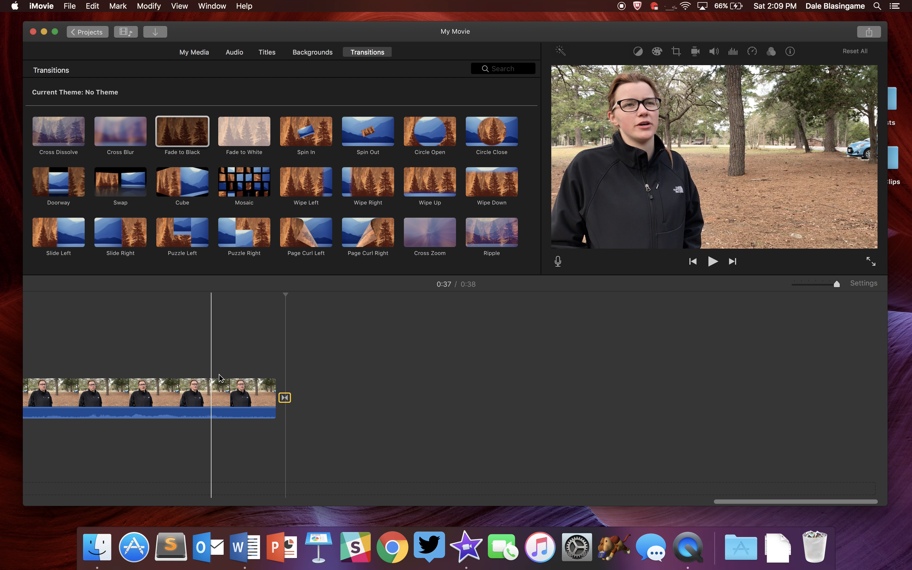
Trim the last interview clip back to about 15.5 s and play the ending.
drag(274, 387, 220, 384)
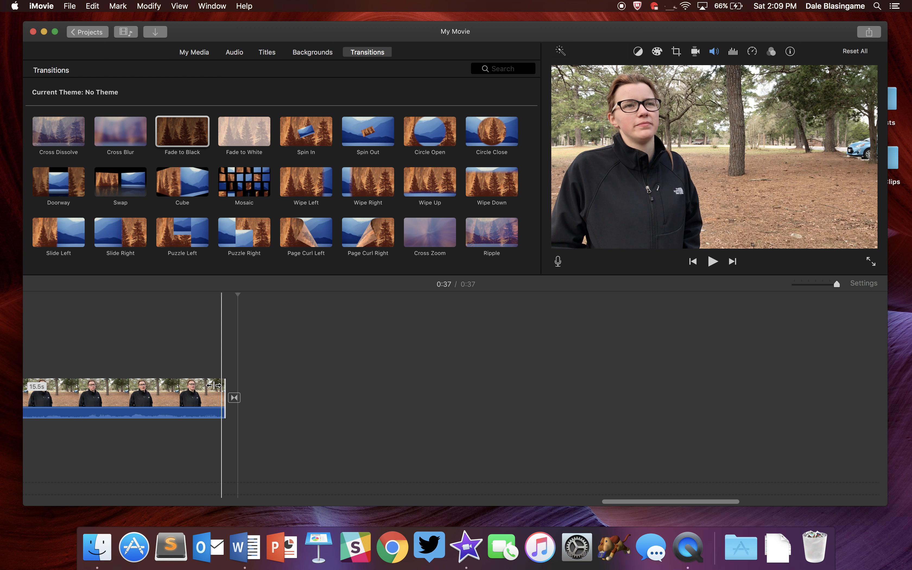
click(87, 356)
key(space)
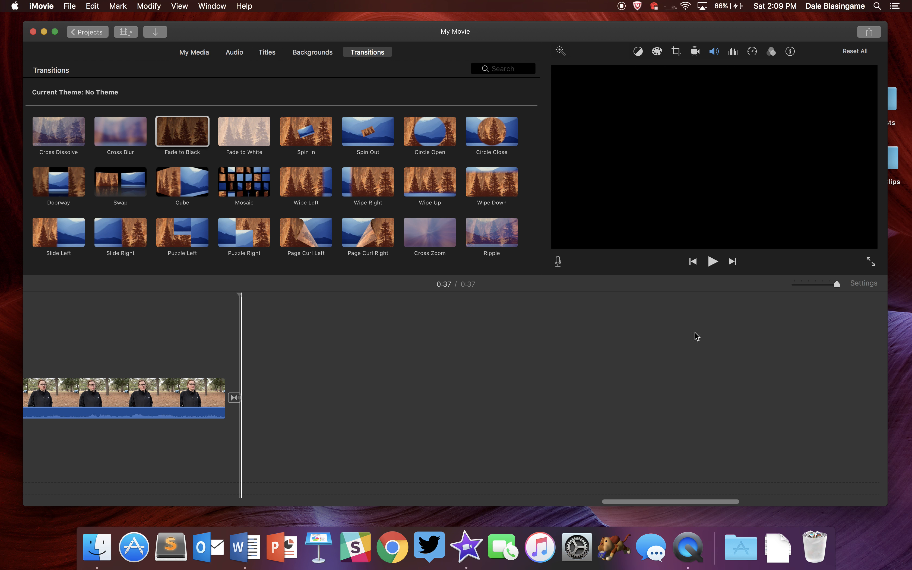
Add a Standard Lower Third title over the start of the first interview clip.
drag(836, 283, 808, 284)
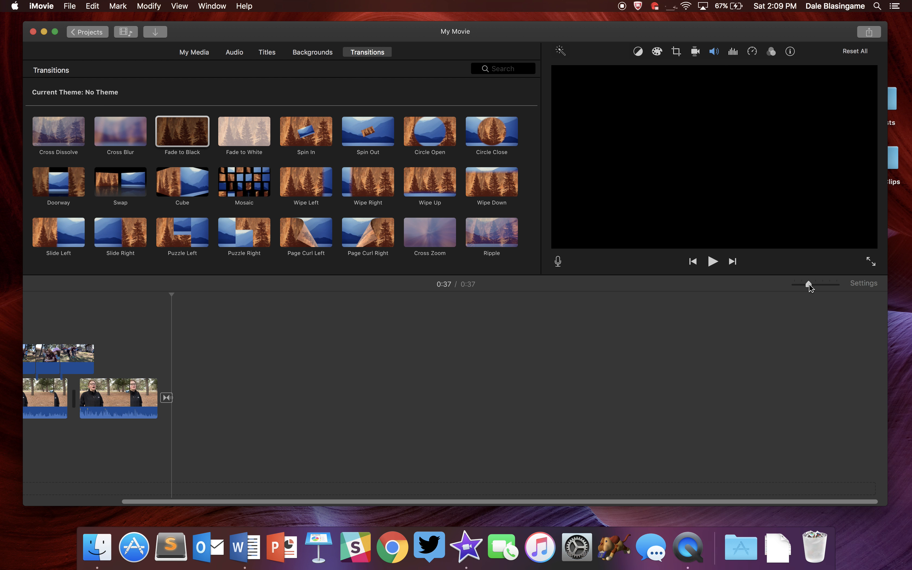
scroll(454, 395, left, 5)
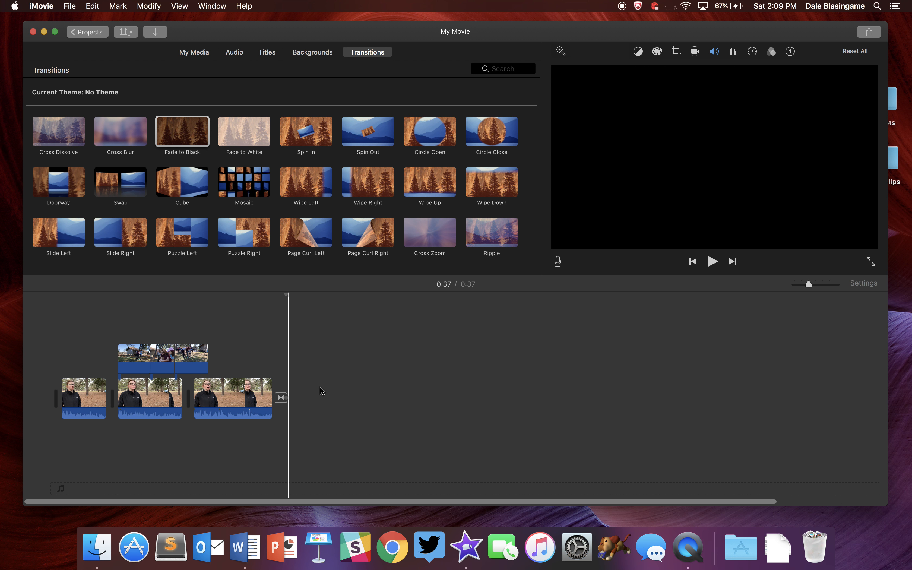
key(Home)
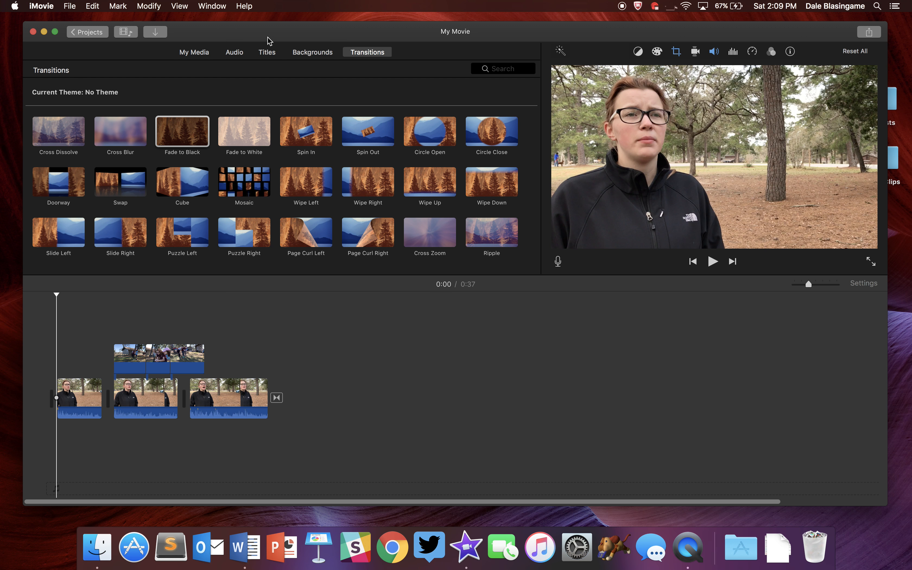
click(266, 52)
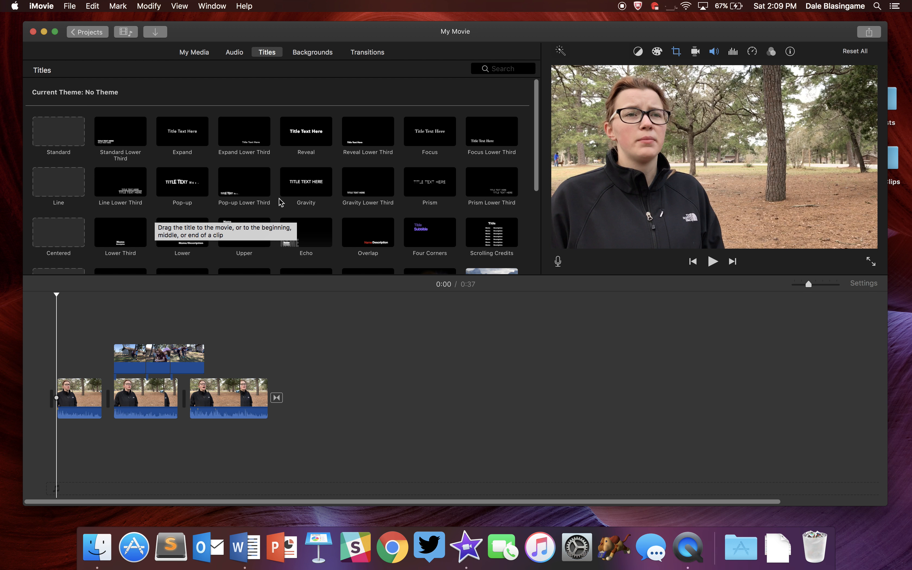
click(377, 181)
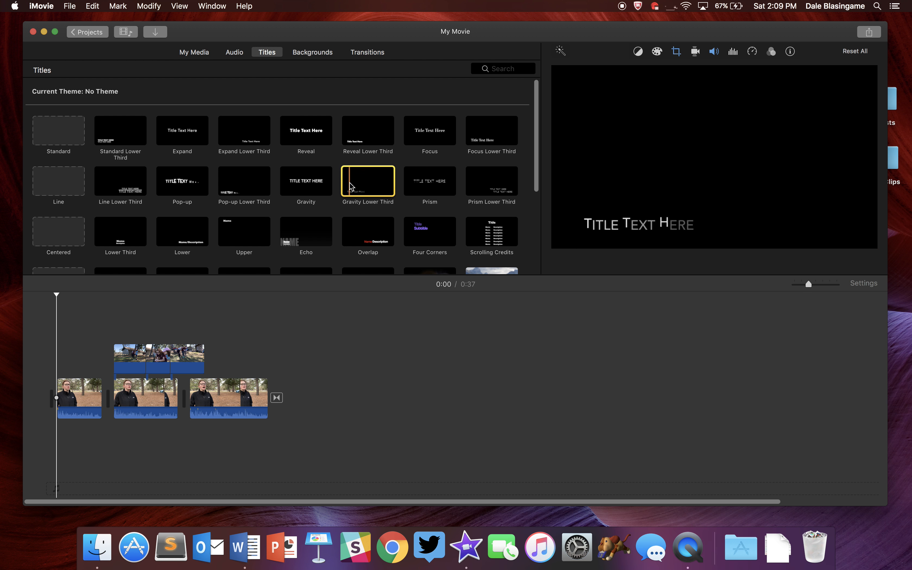
scroll(351, 187, down, 2)
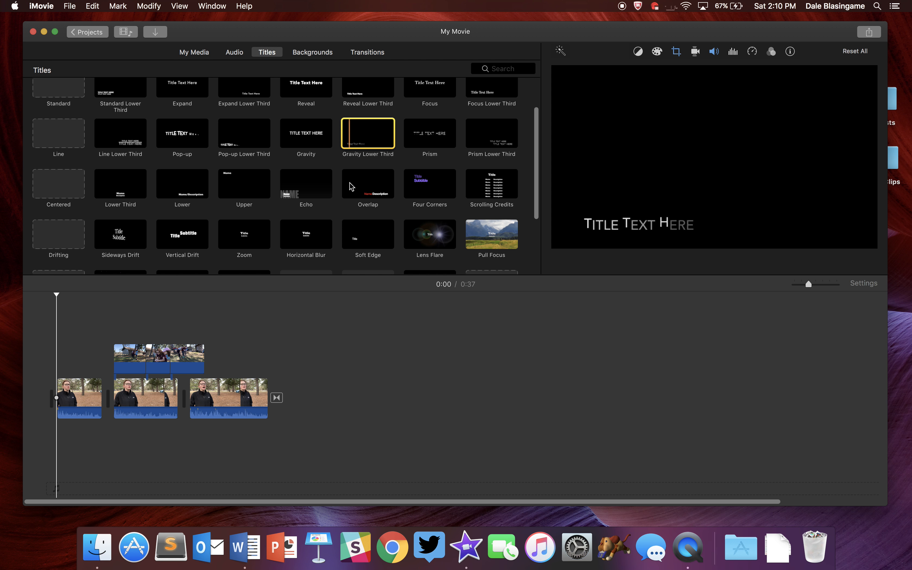
scroll(352, 186, up, 1)
scroll(346, 183, up, 3)
click(120, 140)
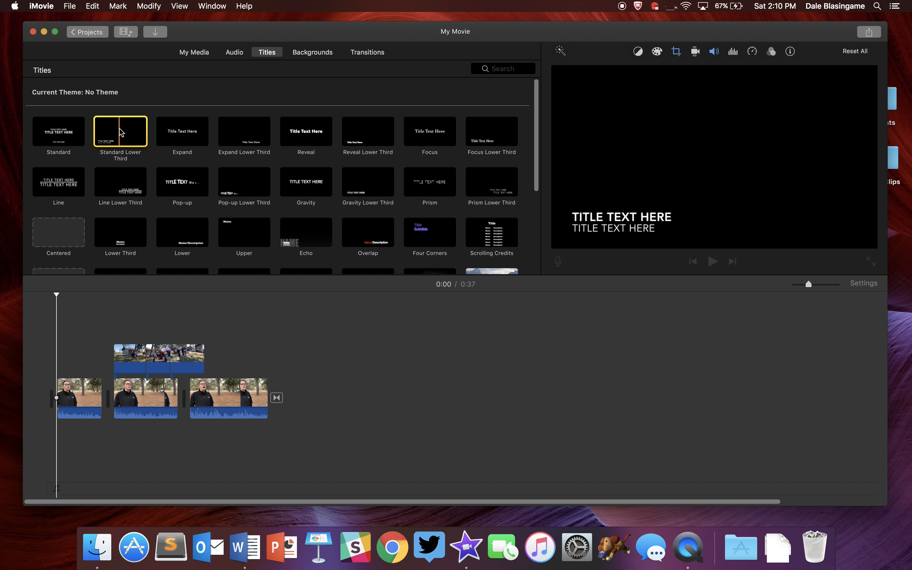
drag(121, 139, 62, 372)
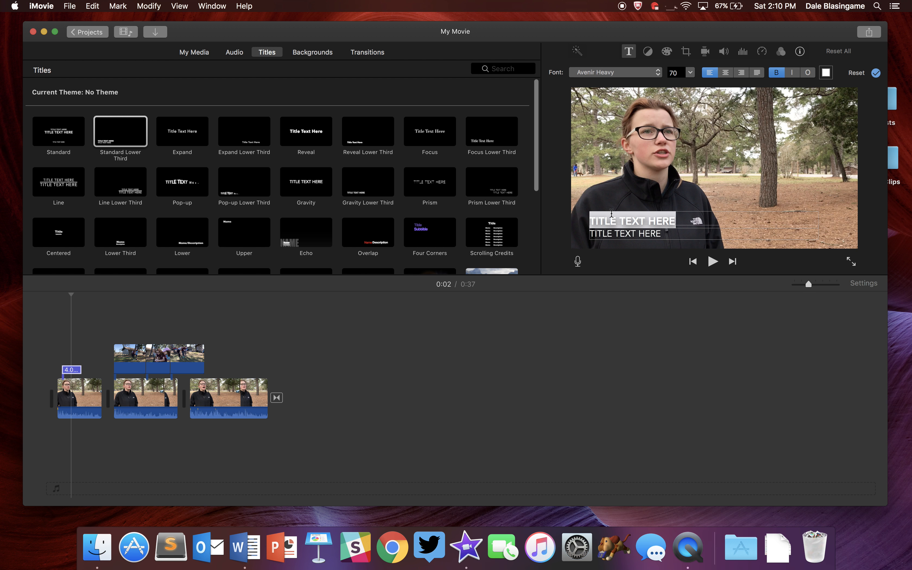
Enter the interviewee's name on the title's first line and TEXAS STATE STUDENT on the second line.
key(BackSpace)
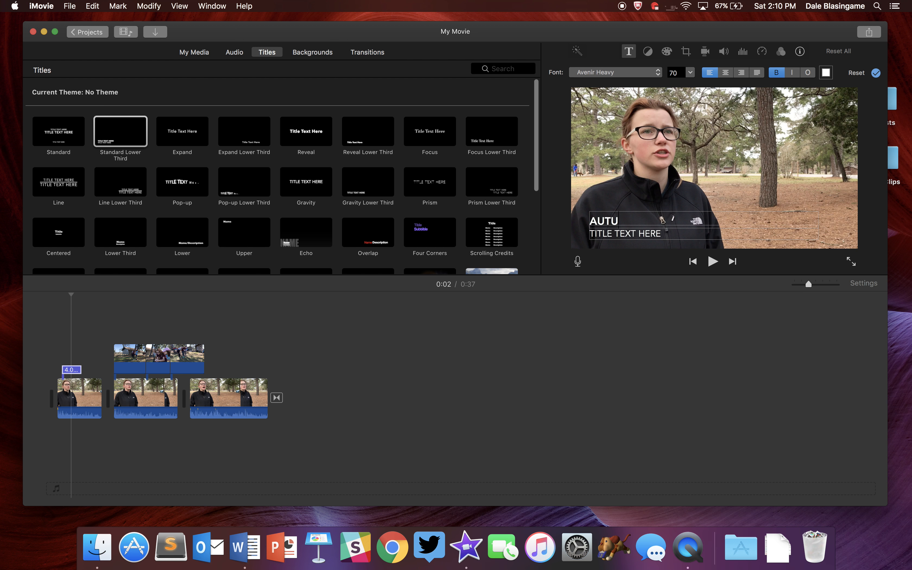
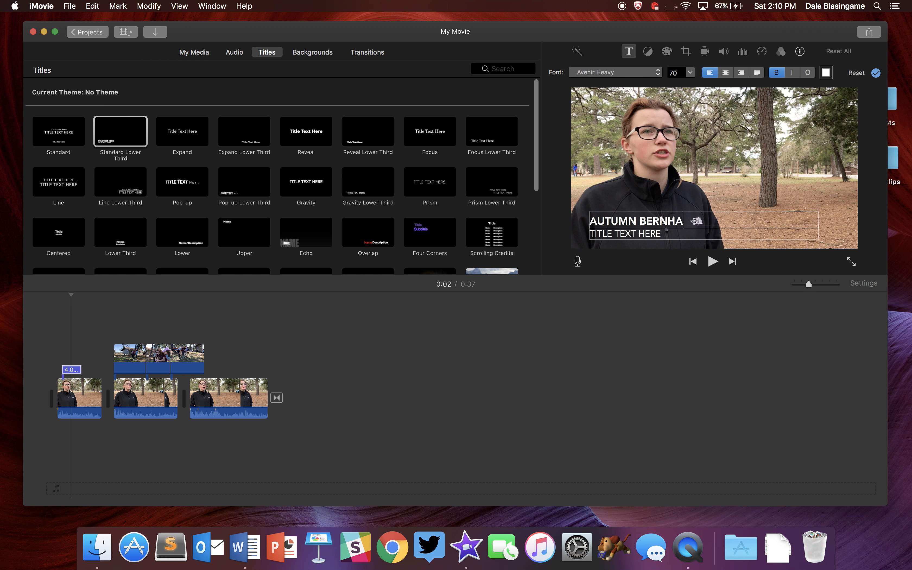
triple_click(655, 234)
text(TEXAS STAT)
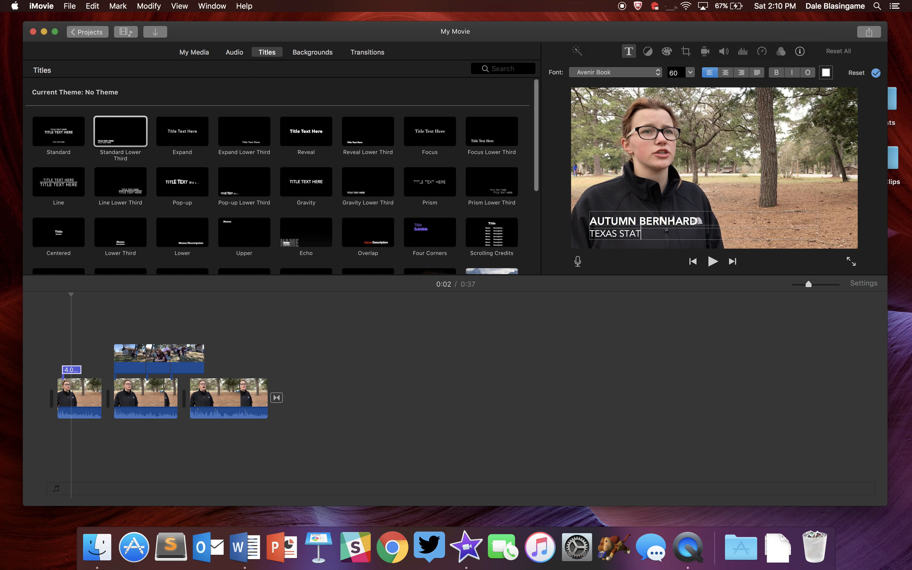
text(E STUDDEN)
key(BackSpace)
Right-align both lines of the lower-third title text and confirm the title edits.
drag(696, 220, 582, 227)
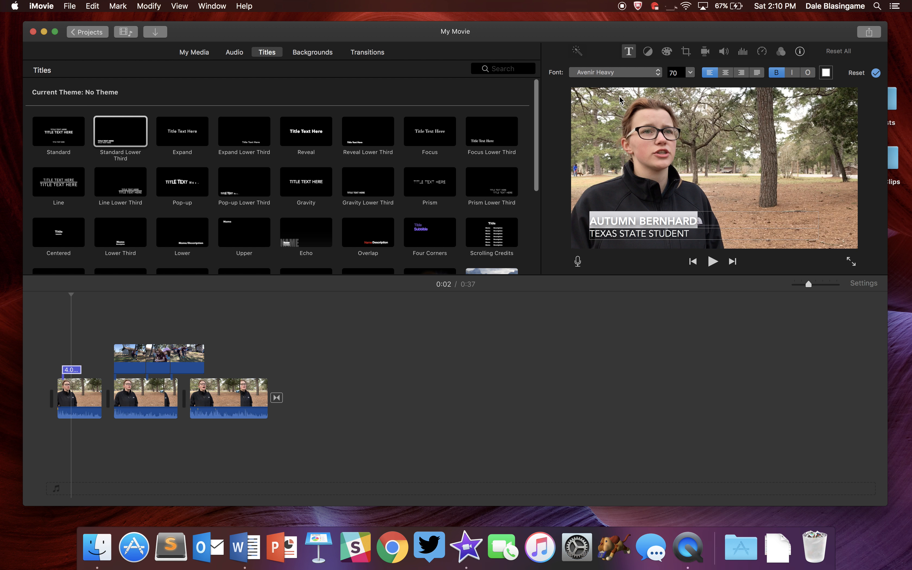
click(621, 75)
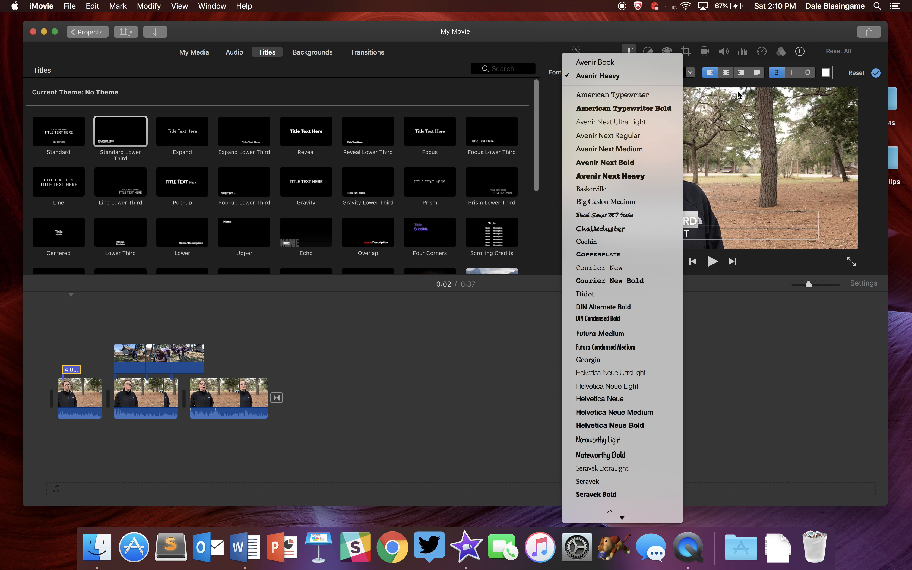
click(740, 74)
click(740, 73)
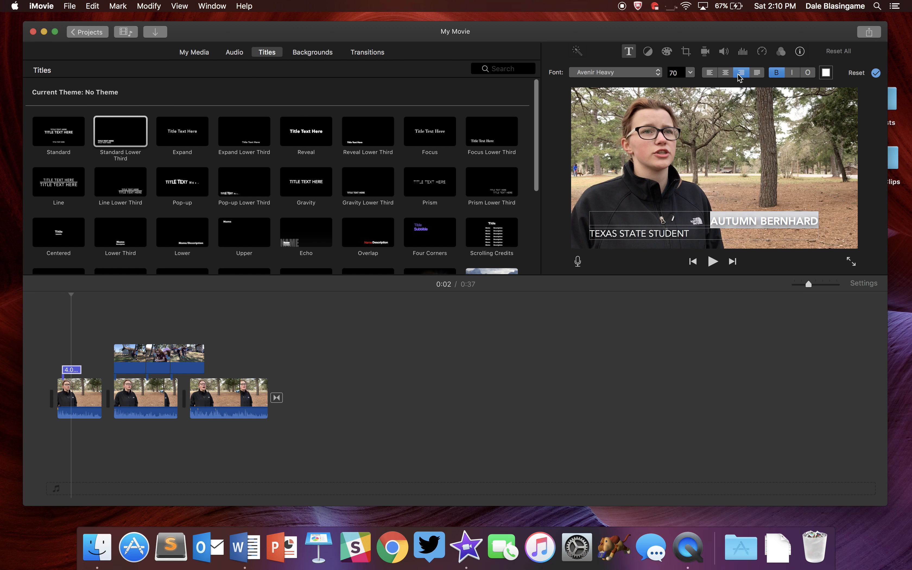
triple_click(667, 231)
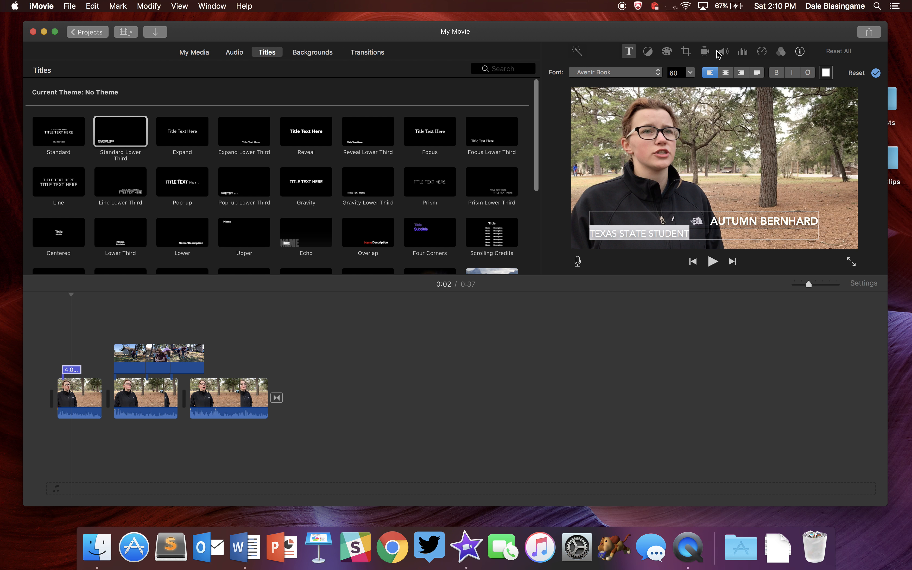
click(739, 73)
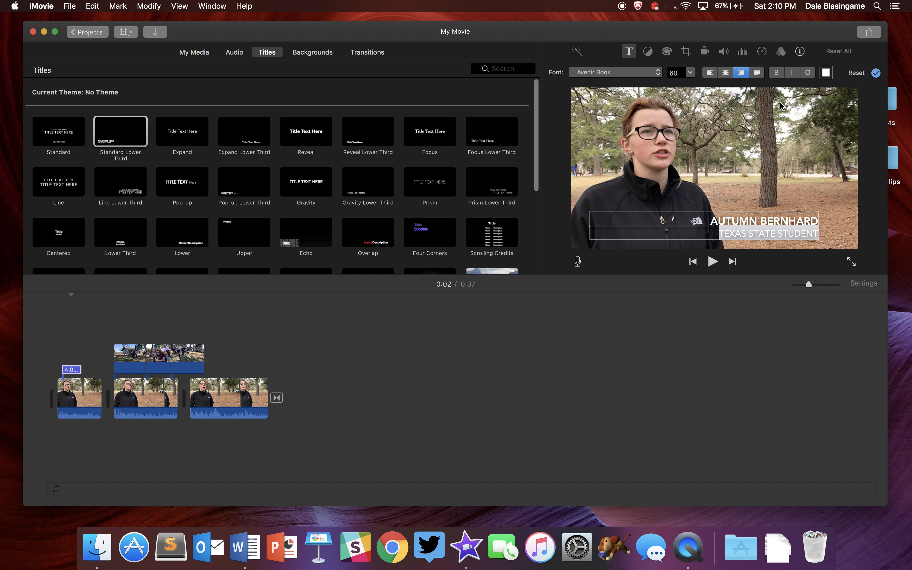
click(876, 73)
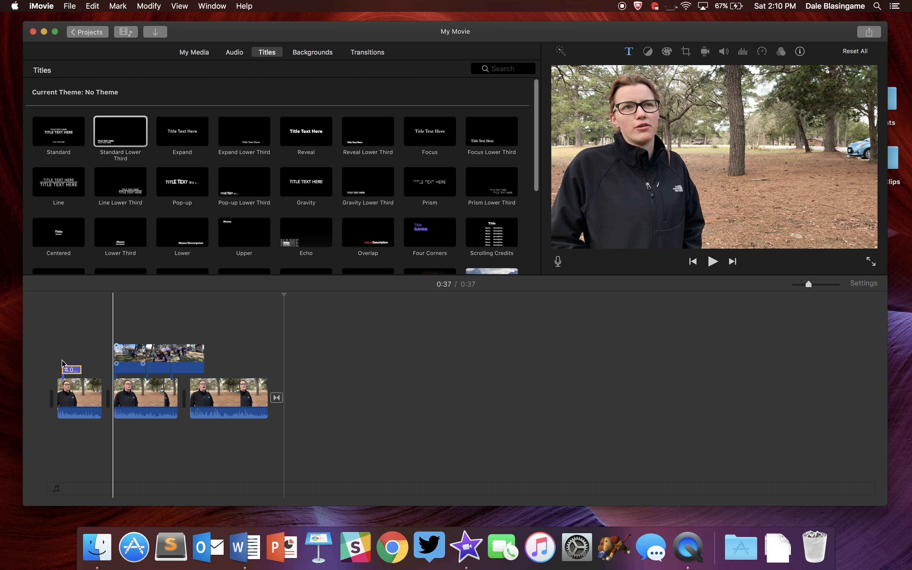
Play the opening of the project to preview the lower-third title.
click(46, 374)
key(space)
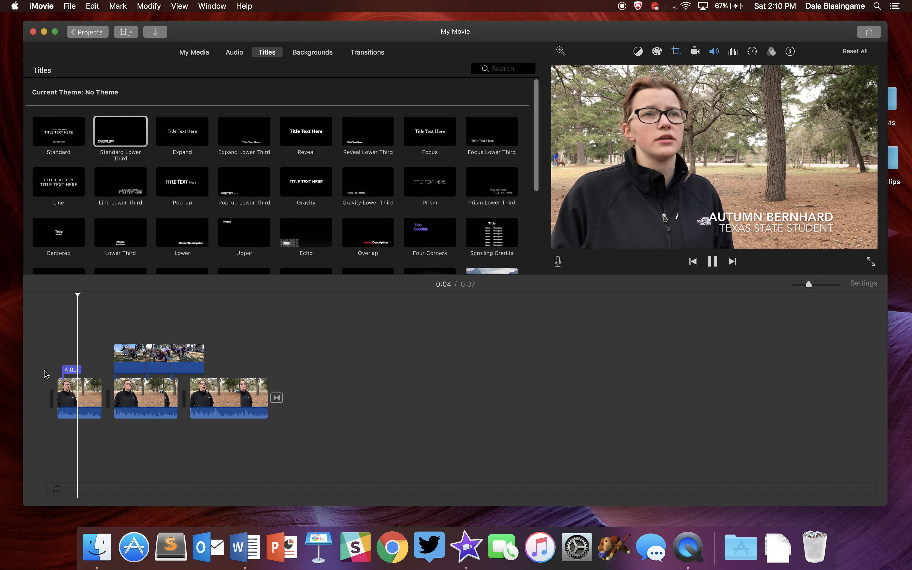
key(space)
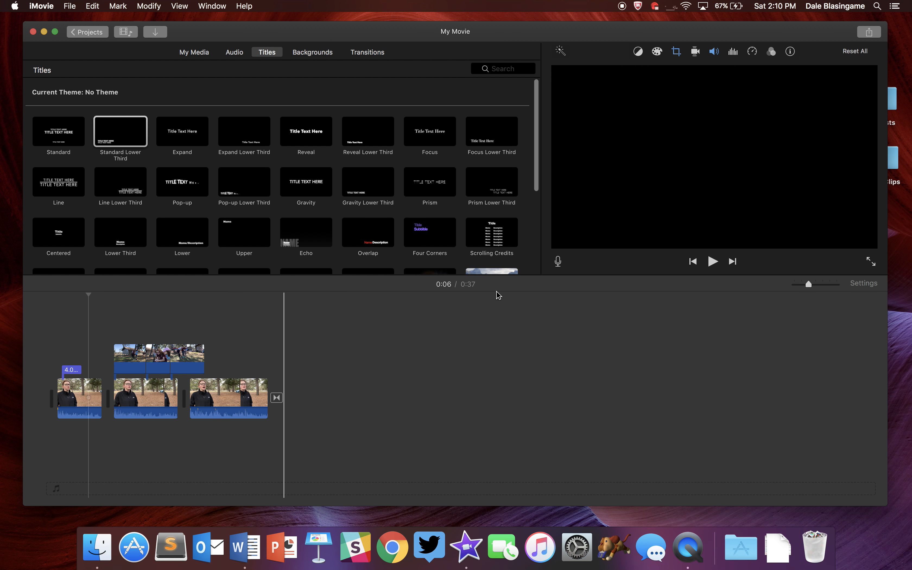
Export the project to a file named with the interviewee's first name, at 1080p resolution and High quality.
click(868, 37)
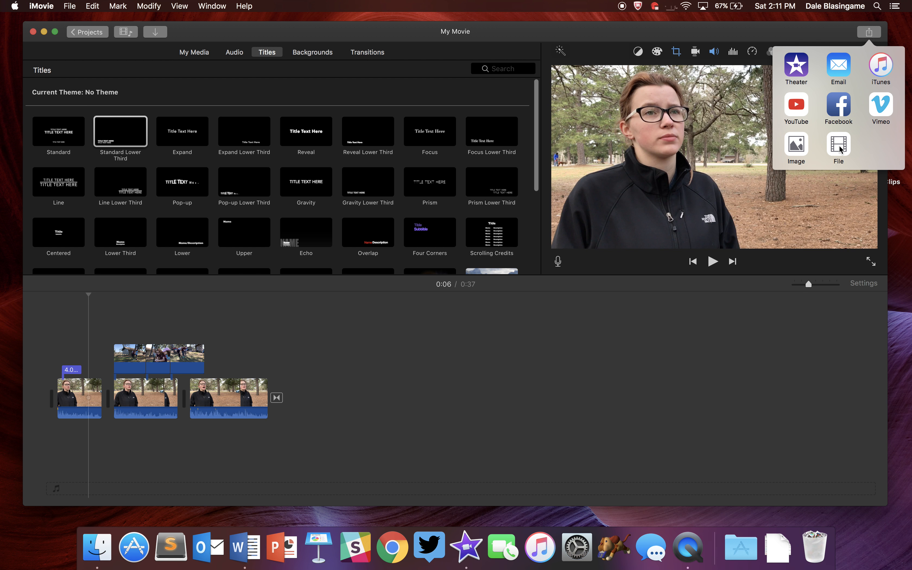
click(839, 147)
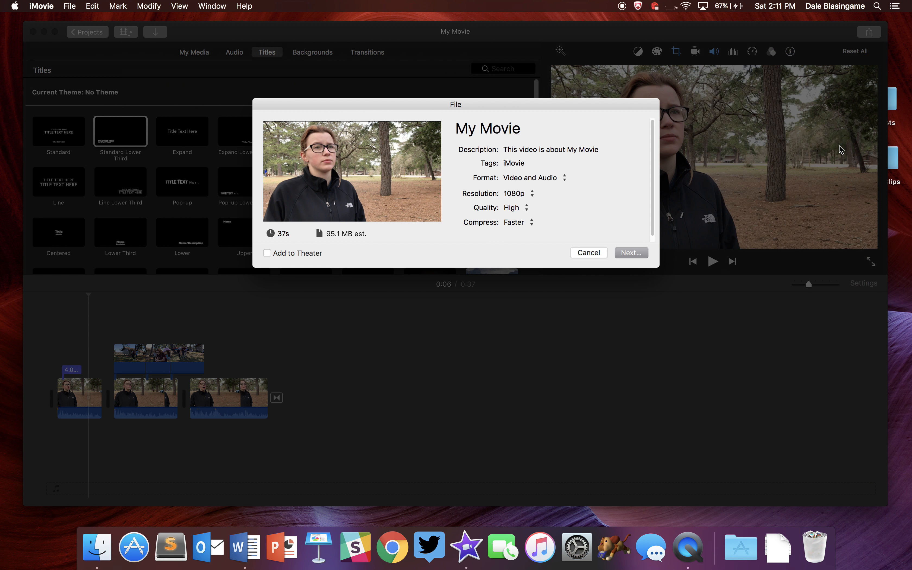
drag(533, 137, 455, 126)
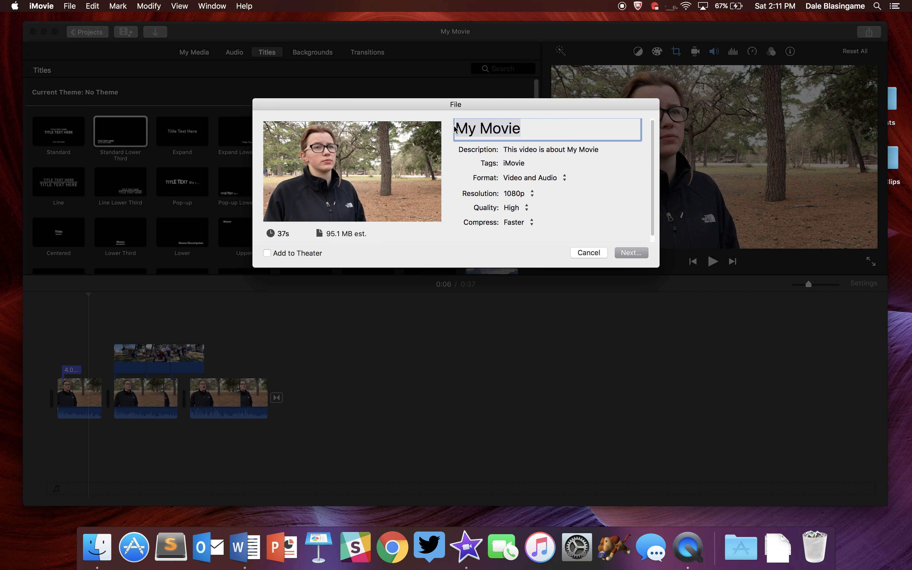
text(Autumn)
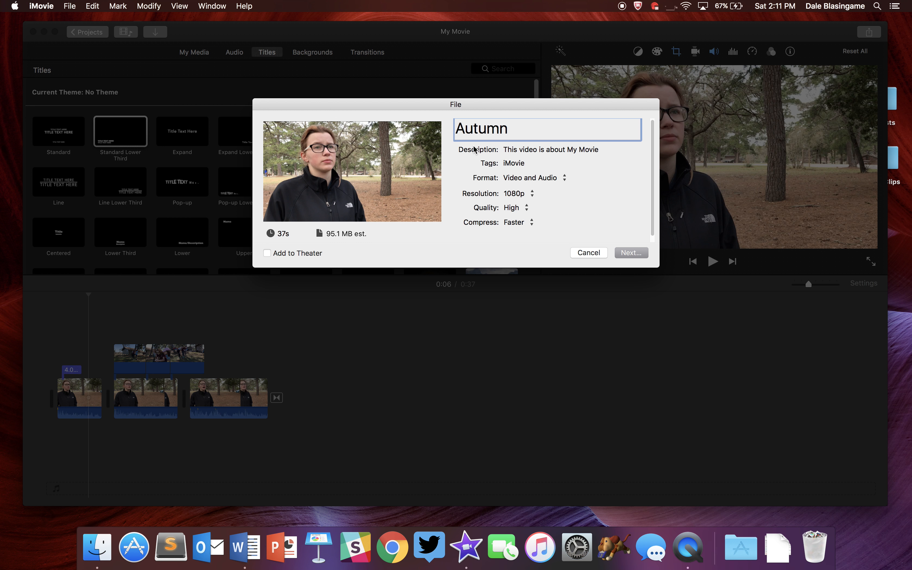
click(516, 194)
click(516, 195)
click(516, 208)
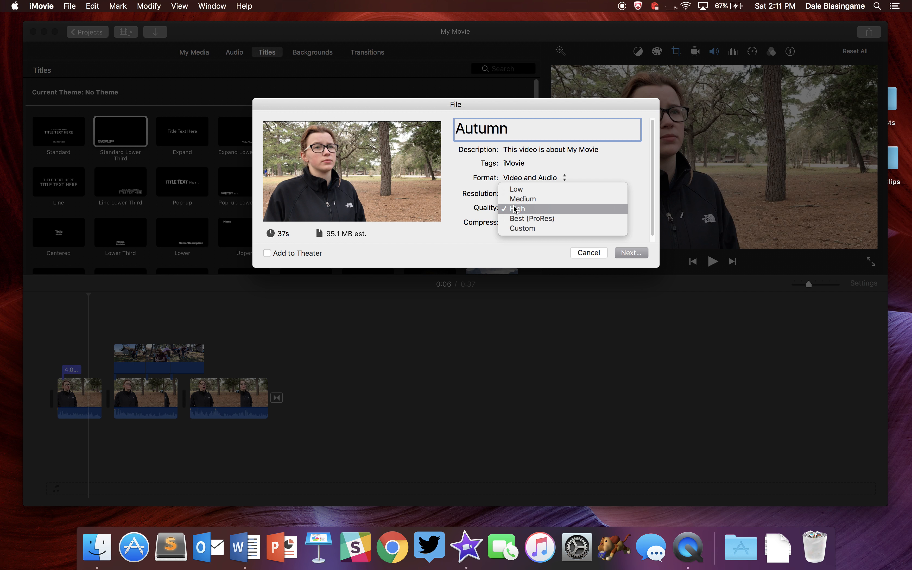
click(516, 208)
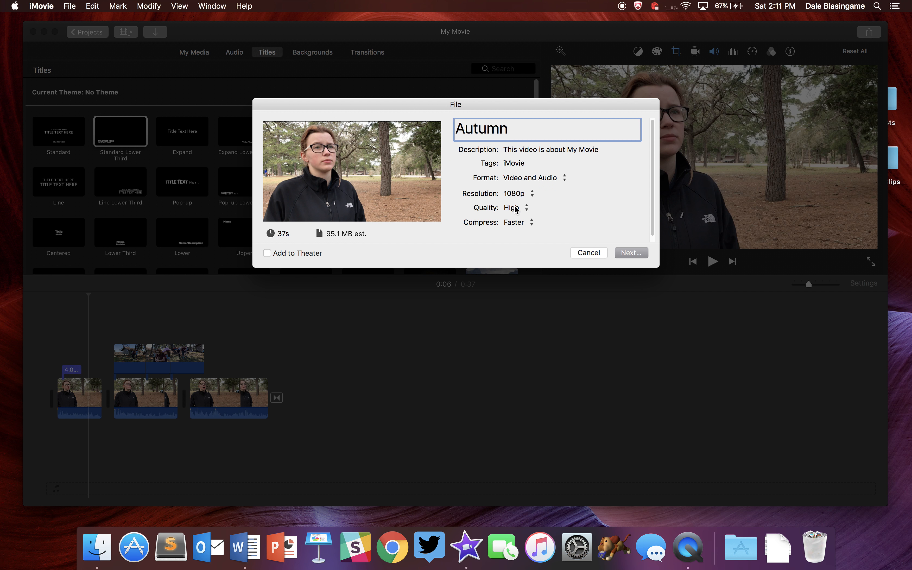